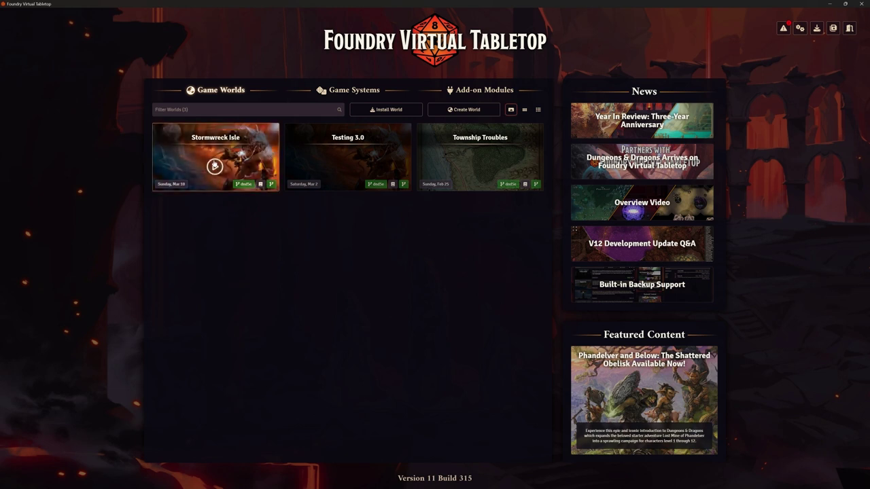
Launch the Stormwreck Isle world, join as Gamemaster, and dismiss the Simple Calendar window and the DDB Importer update notice.
click(214, 166)
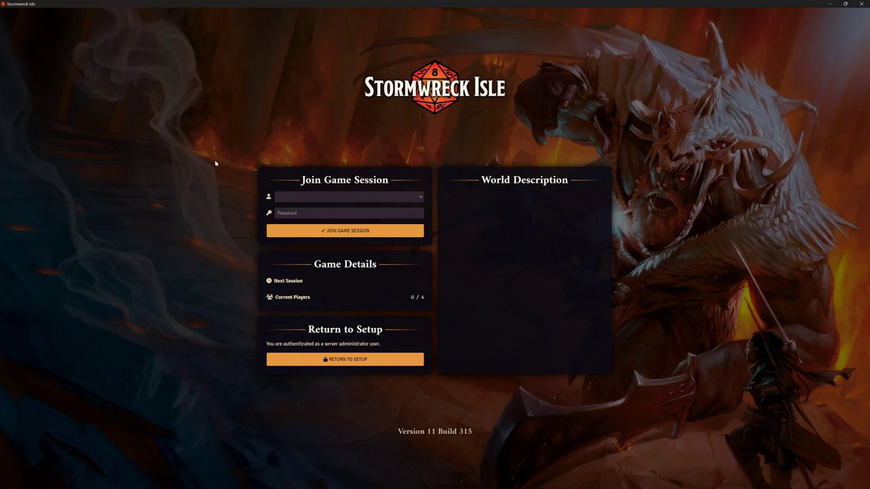
click(339, 197)
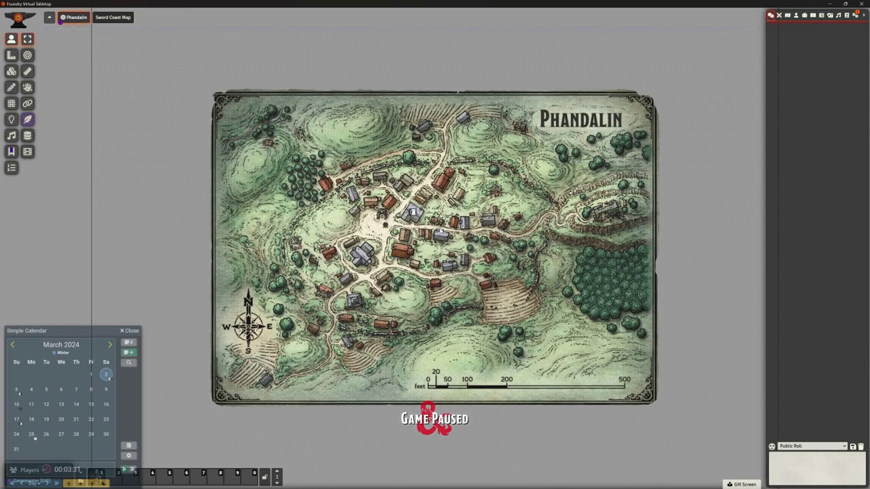
click(129, 332)
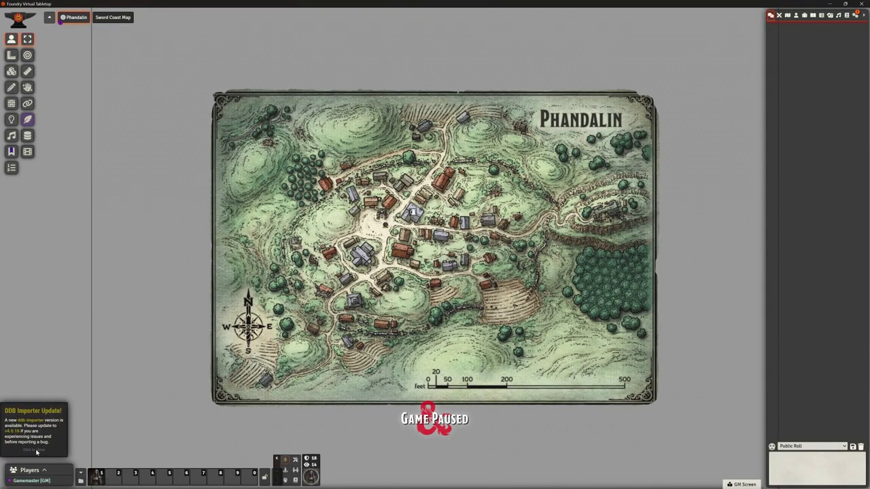
click(37, 451)
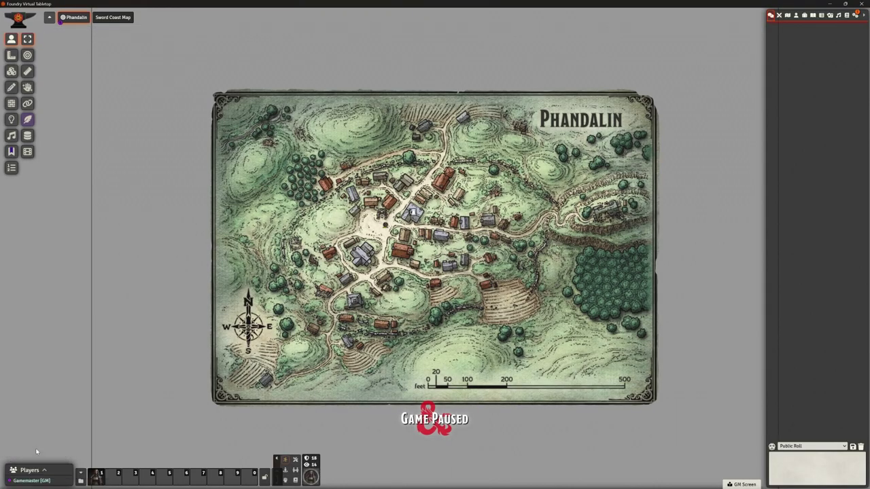
Expand the Dragons of Stormwreck Isle, Phandelver & Below and Chapter 2 - Phandalin folders in the scene directory.
click(787, 15)
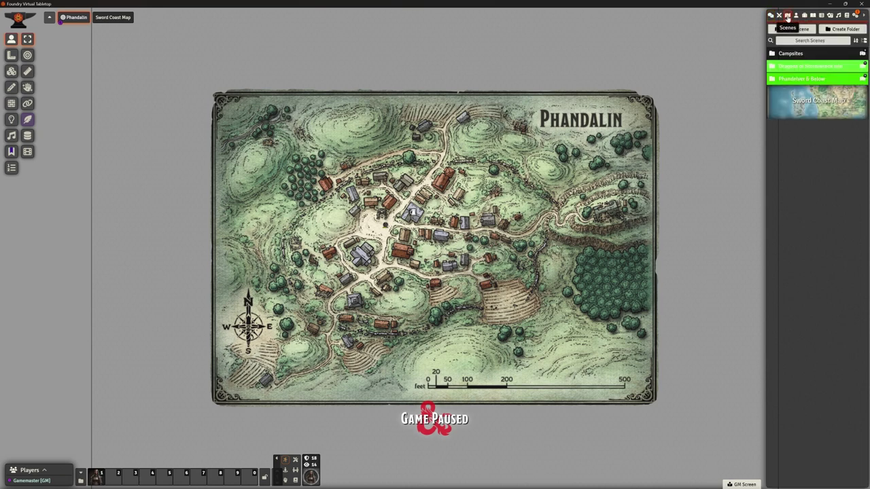
click(800, 67)
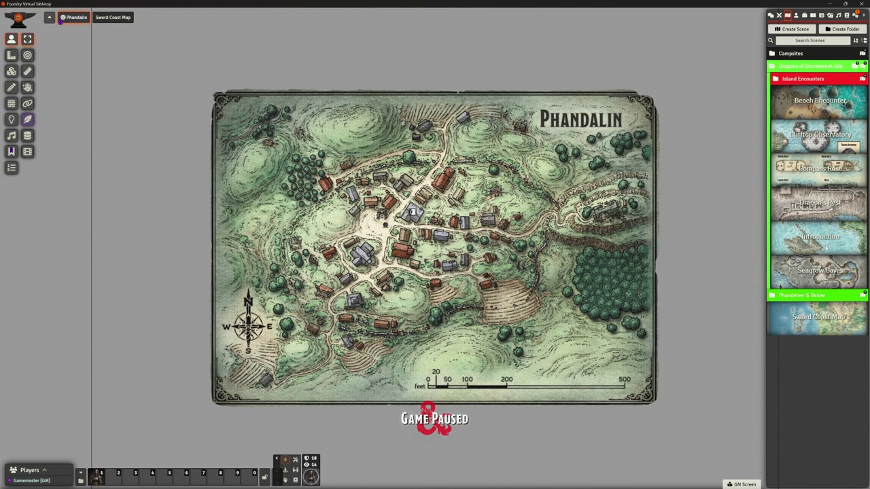
click(818, 296)
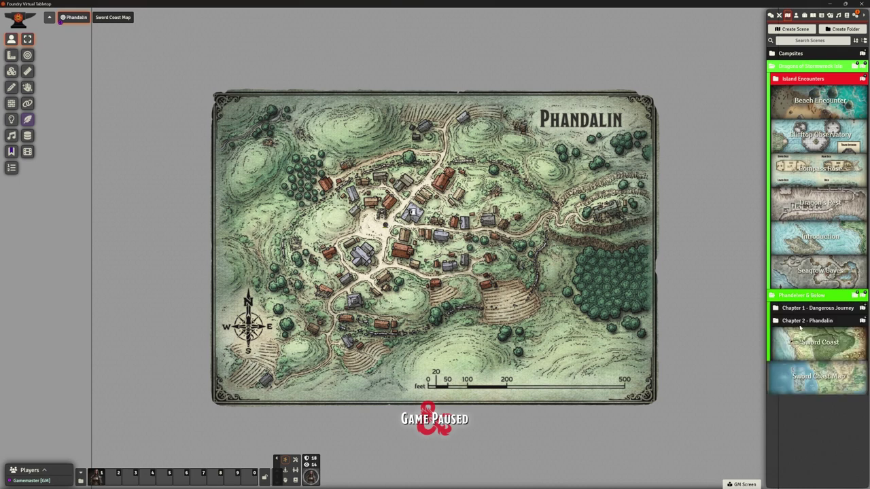
click(803, 321)
scroll(807, 336, down, 1)
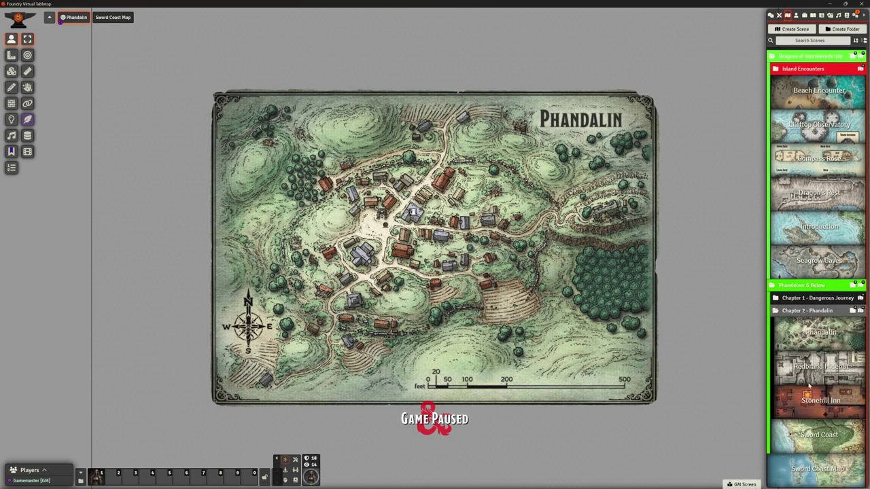
Activate the Goblin Ambush scene from the Chapter 1 - Dangerous Journey folder, view its walls and return to the token controls.
click(811, 300)
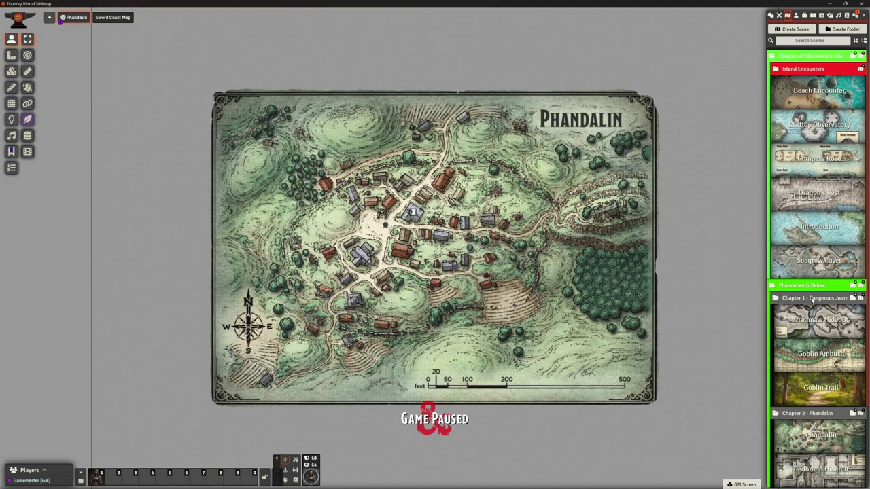
right_click(819, 358)
click(792, 379)
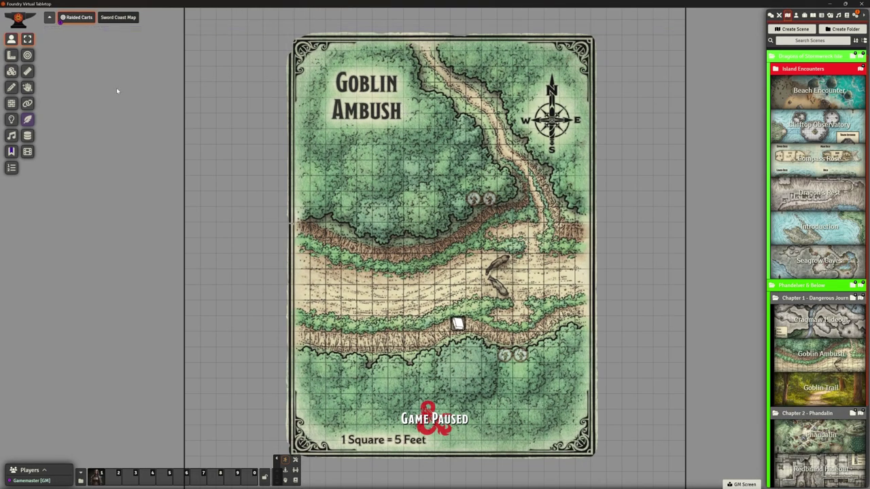
click(11, 103)
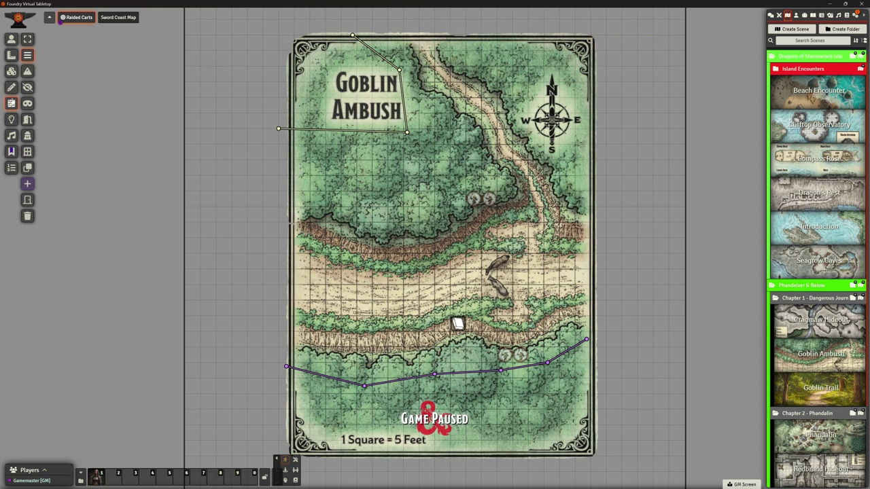
click(11, 39)
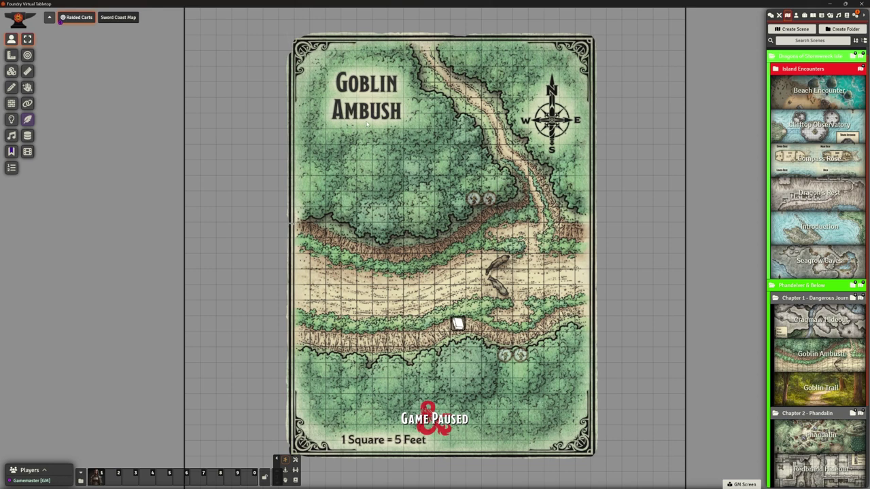
Look at the Beach Encounter scene's configuration in the Dragons of Stormwreck Isle folder and close it without changes.
click(802, 56)
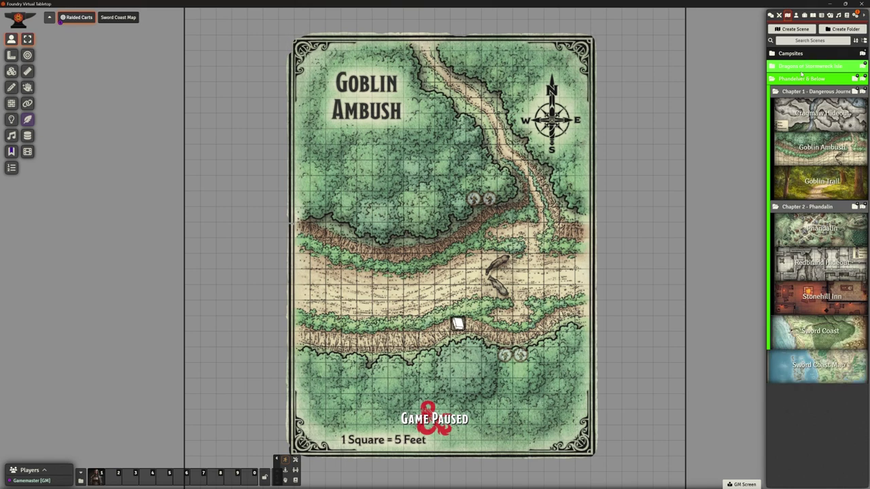
click(795, 67)
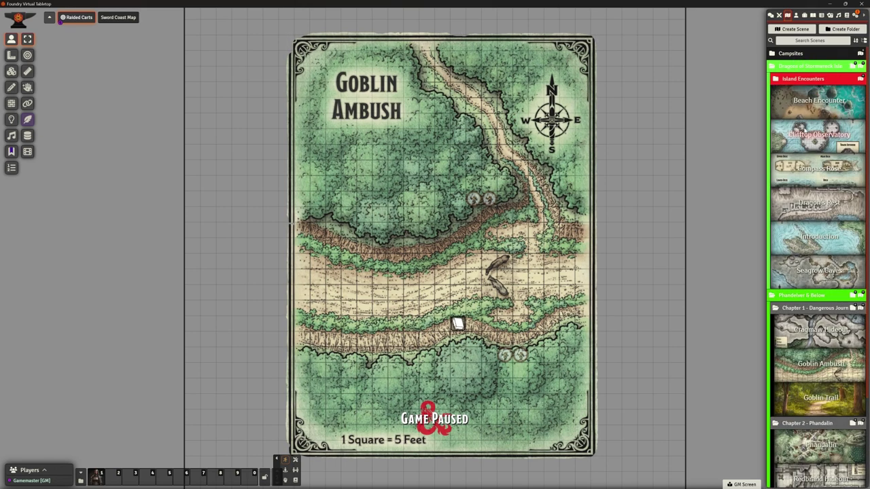
click(807, 106)
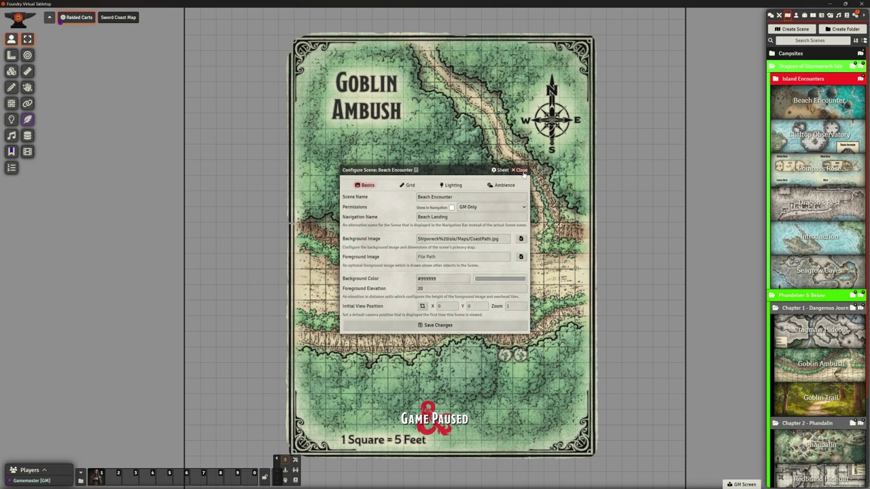
click(524, 173)
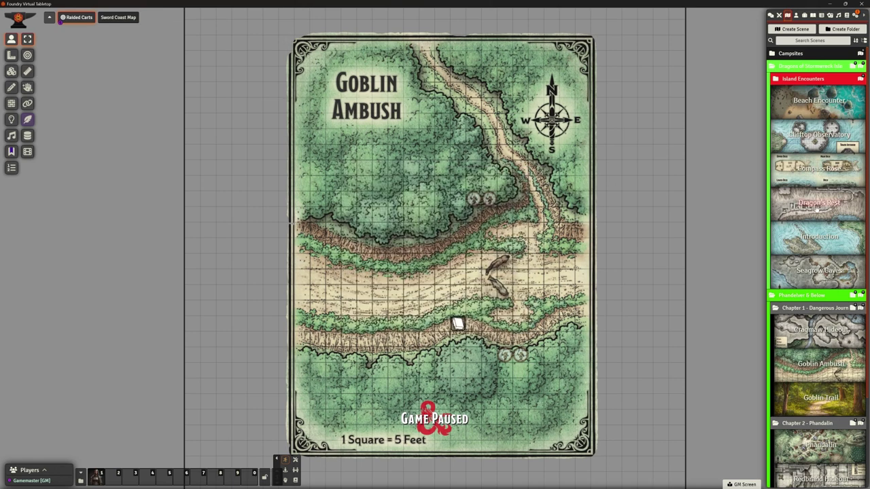
Expand the Island Encounters folder and activate its Kobold Renegades scene, followed by There, There Owlbear.
click(798, 80)
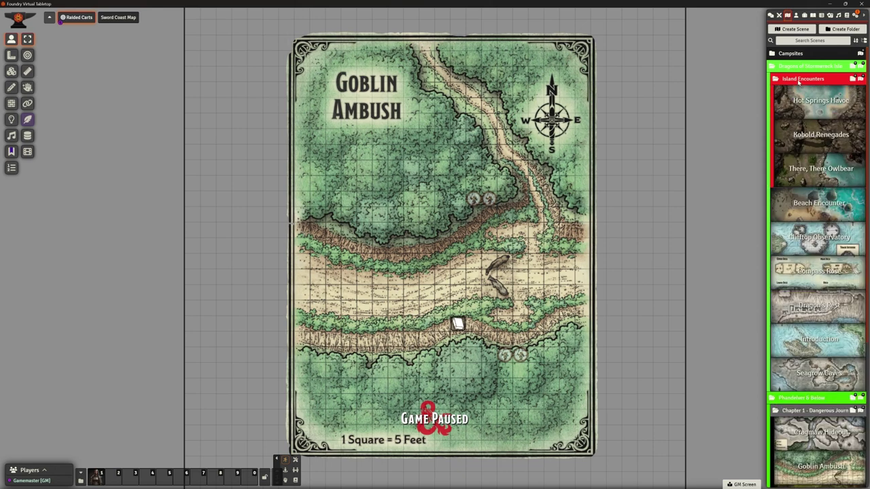
right_click(818, 136)
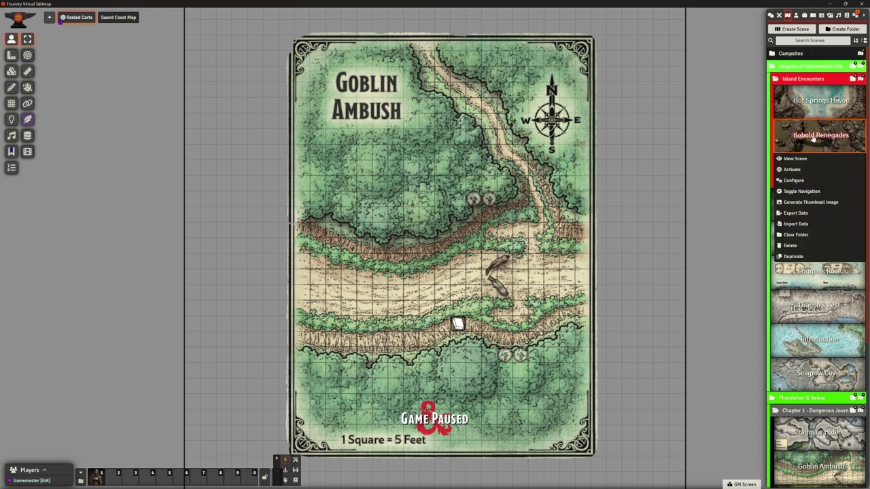
click(799, 160)
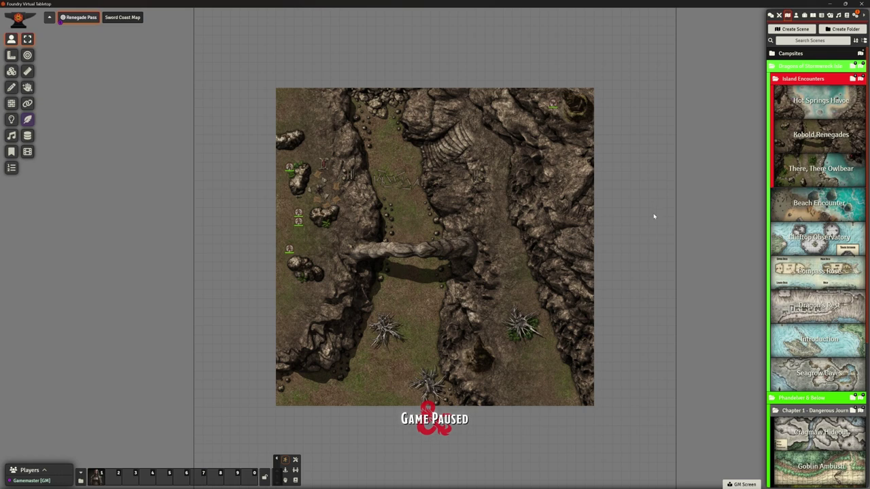
right_click(807, 172)
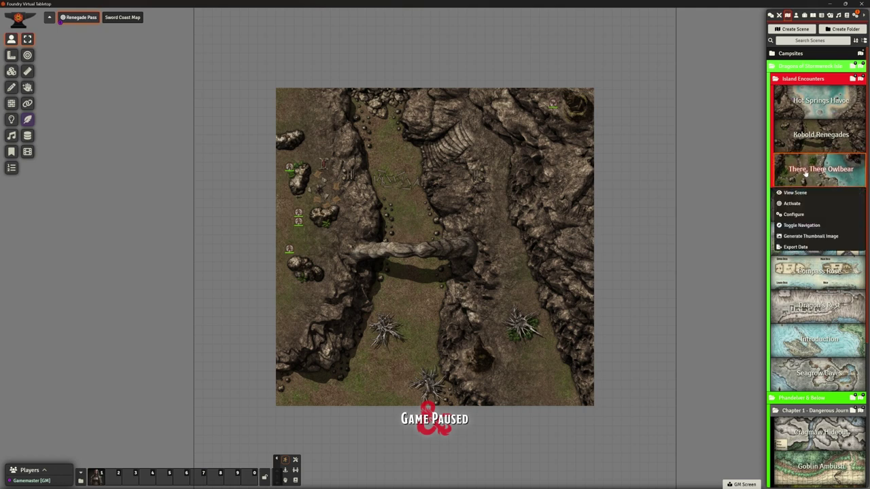
click(794, 204)
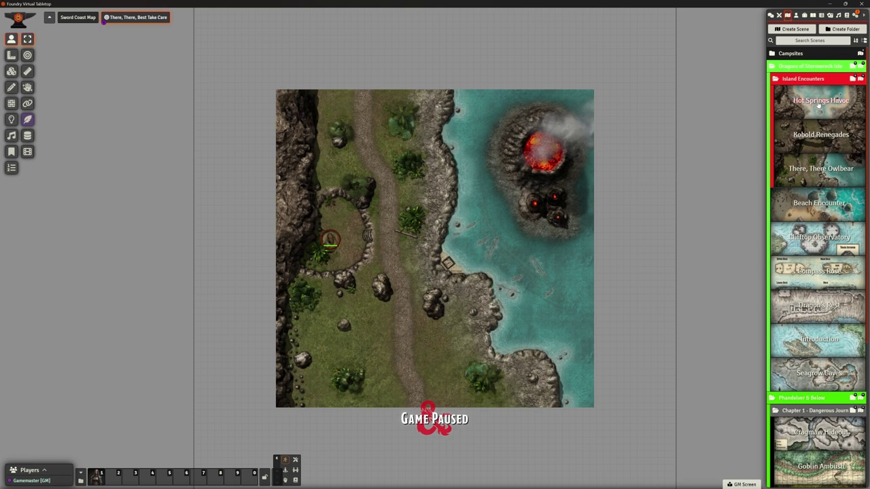
Collapse the Island Encounters subfolder and its parent Dragons of Stormwreck Isle folder in the scene directory.
click(804, 78)
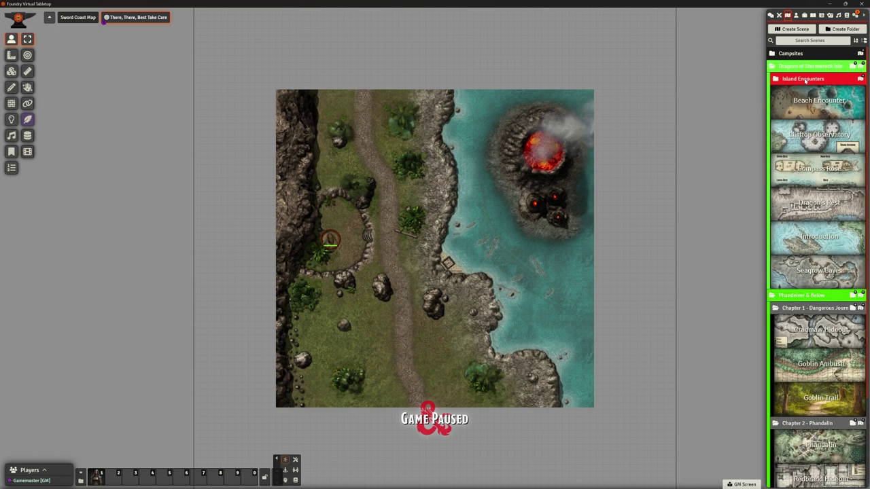
click(800, 68)
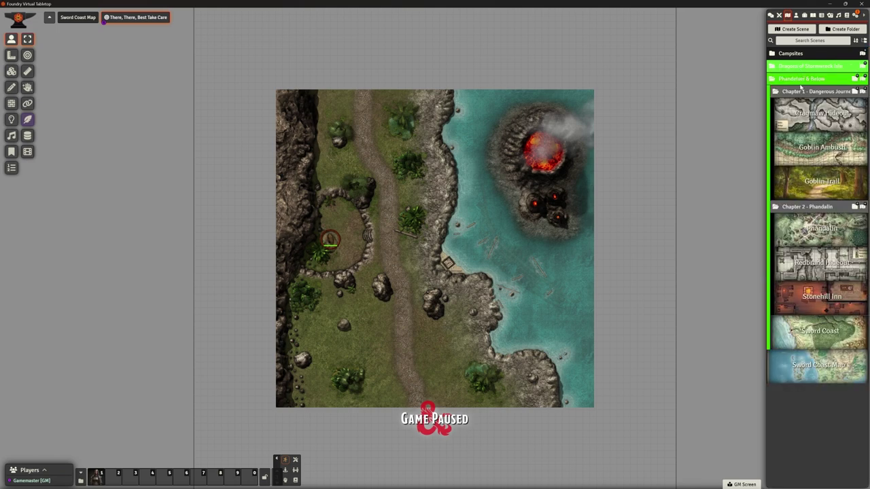
click(802, 68)
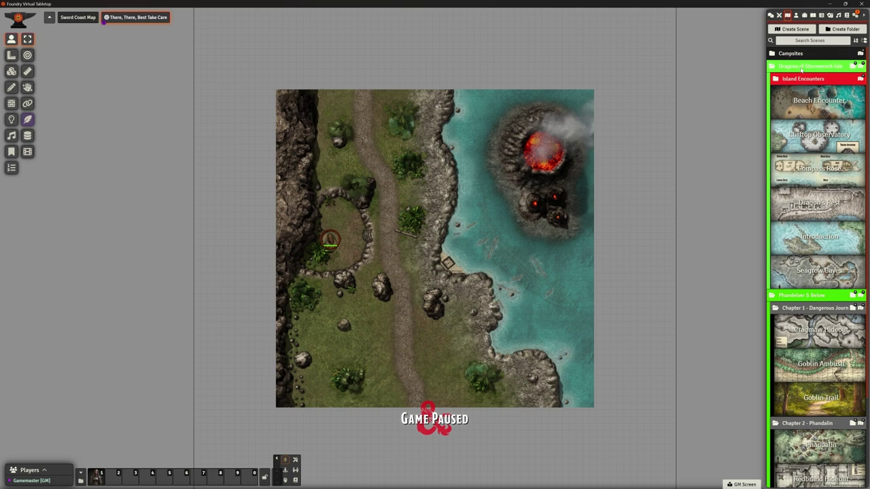
click(800, 68)
click(800, 68)
click(802, 78)
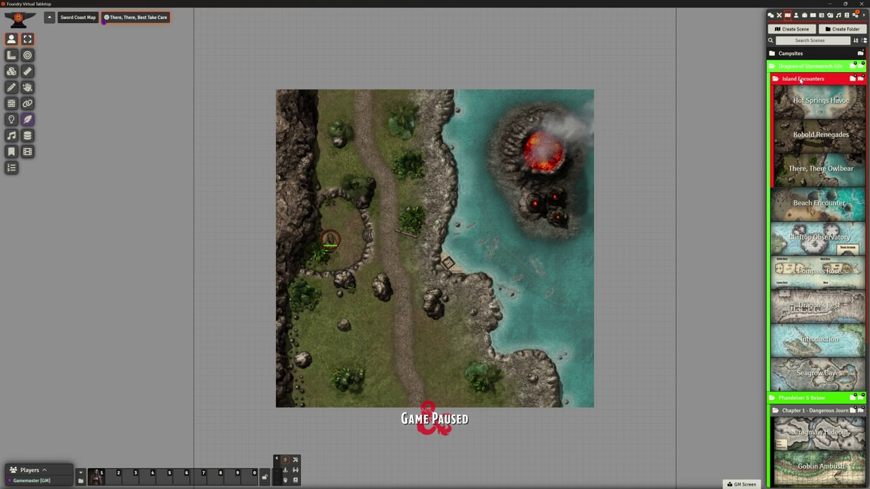
click(802, 78)
click(806, 68)
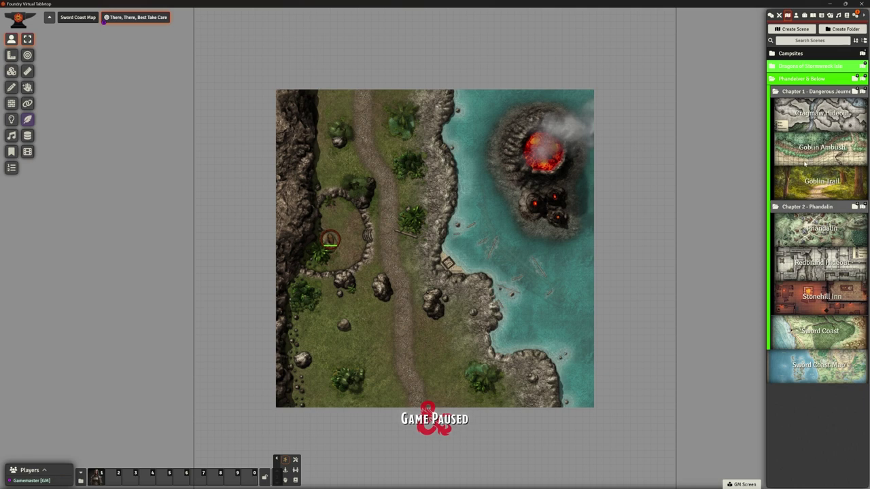
Activate the Goblin Ambush scene again, followed by the Cragmaw Hideout scene in the same chapter folder.
right_click(810, 153)
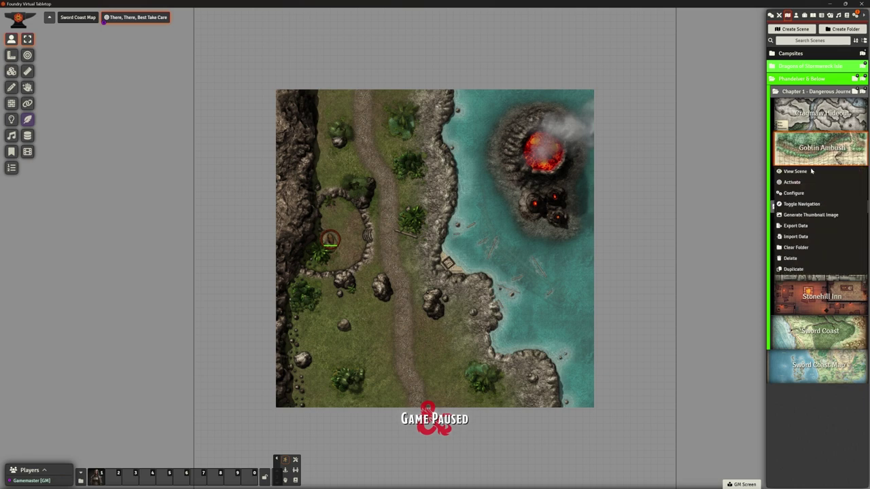
click(801, 183)
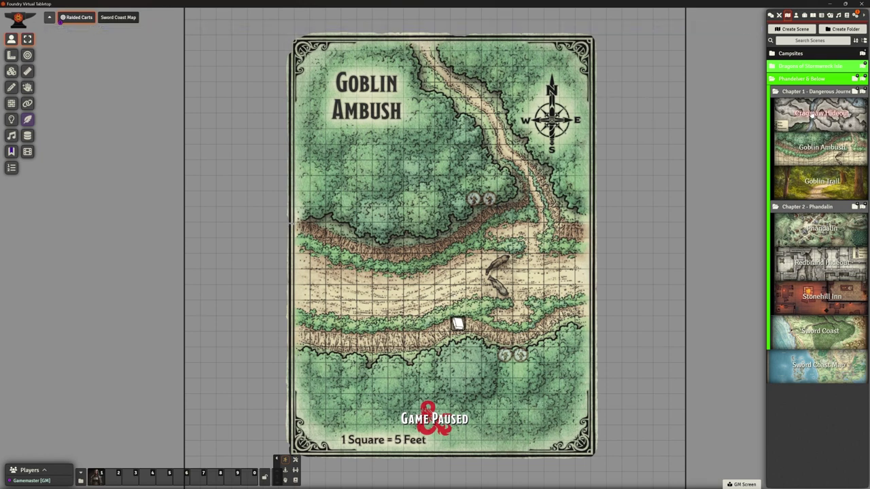
right_click(821, 115)
click(792, 112)
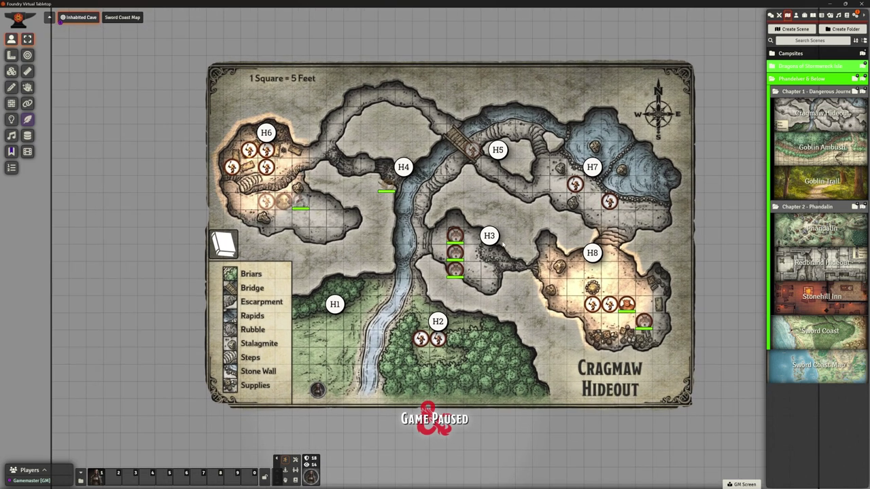
Examine the walls laid out on the Cragmaw Hideout map and return to the token controls.
scroll(502, 243, up, 1)
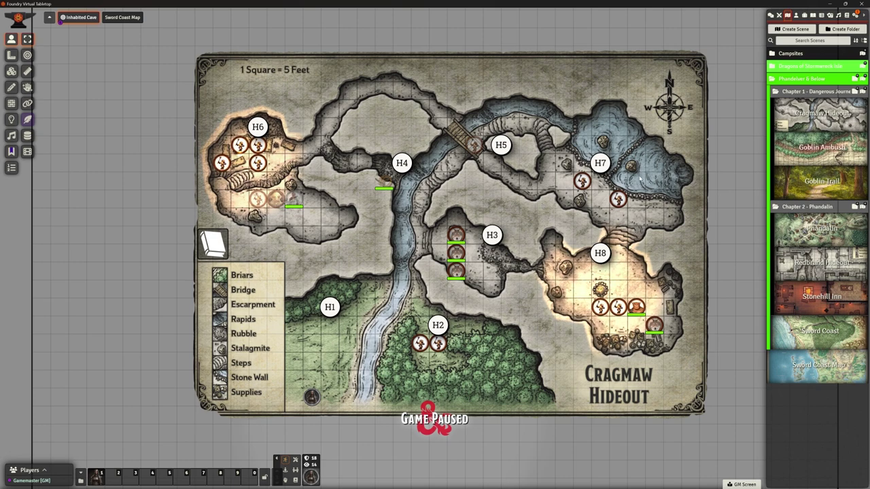
click(11, 103)
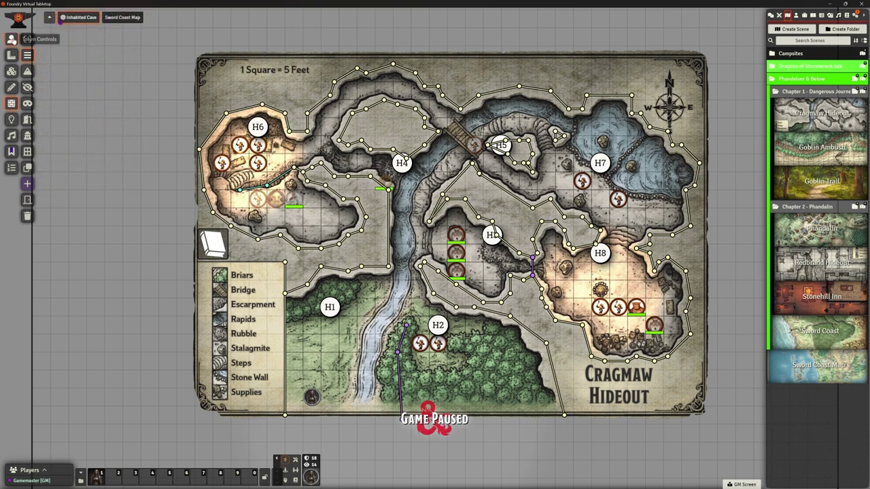
click(12, 39)
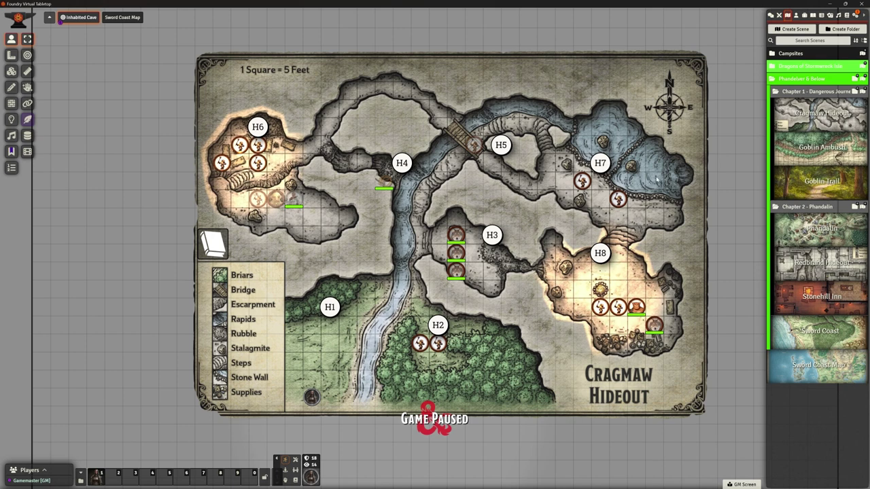
Activate the Goblin Trail scene and open the journal note pinned on its map.
right_click(812, 192)
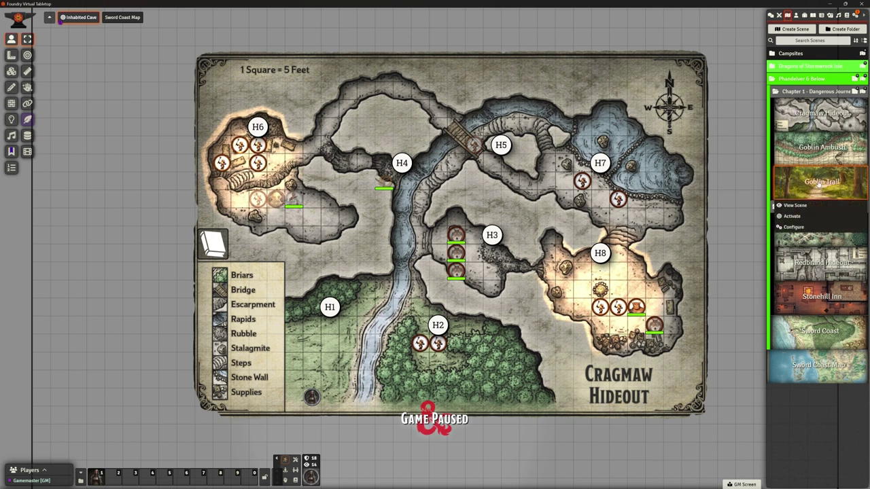
click(794, 216)
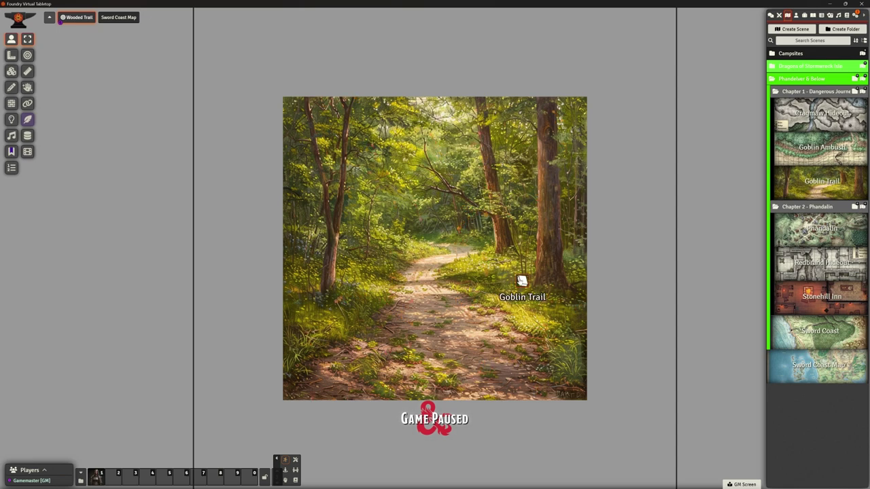
double_click(522, 280)
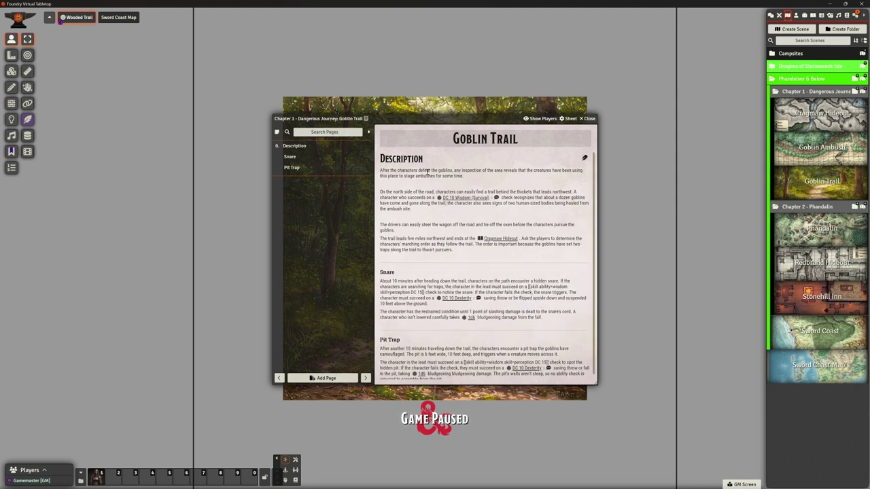
Enlarge the Goblin Trail journal window, move it higher over the scene, try the Snare's DC 10 Dexterity link, and close the journal.
drag(596, 382, 622, 423)
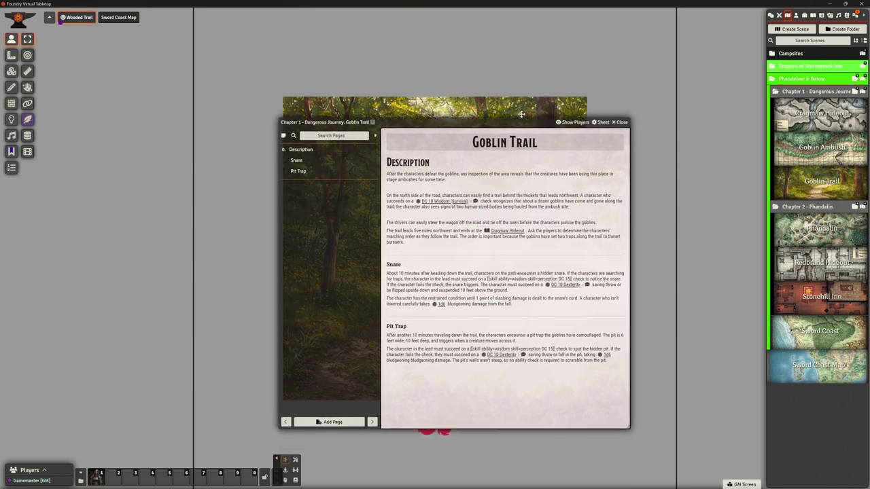
drag(515, 119, 516, 58)
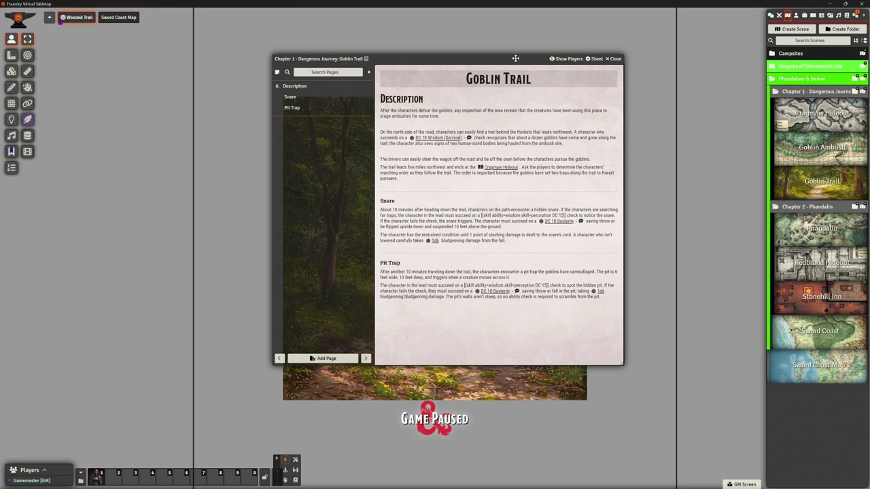
click(553, 222)
click(614, 60)
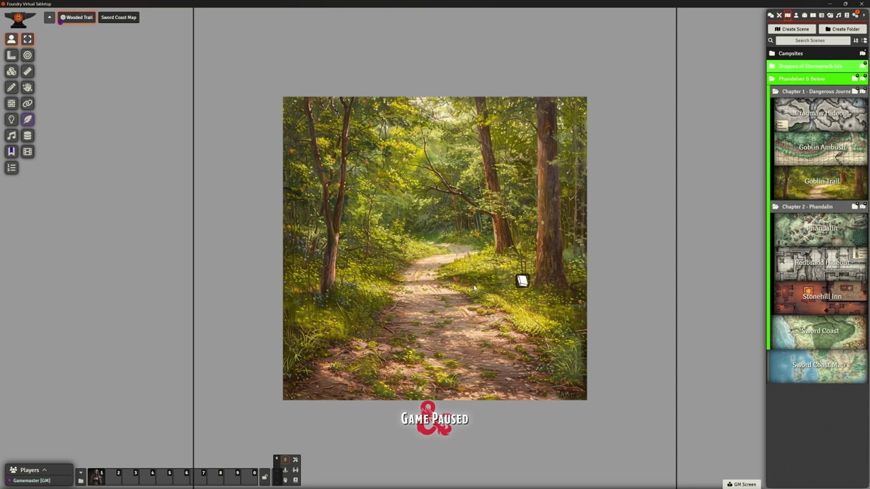
Place a token from the Players actor folder near the southwest corner of the trail image and delete it again.
click(804, 15)
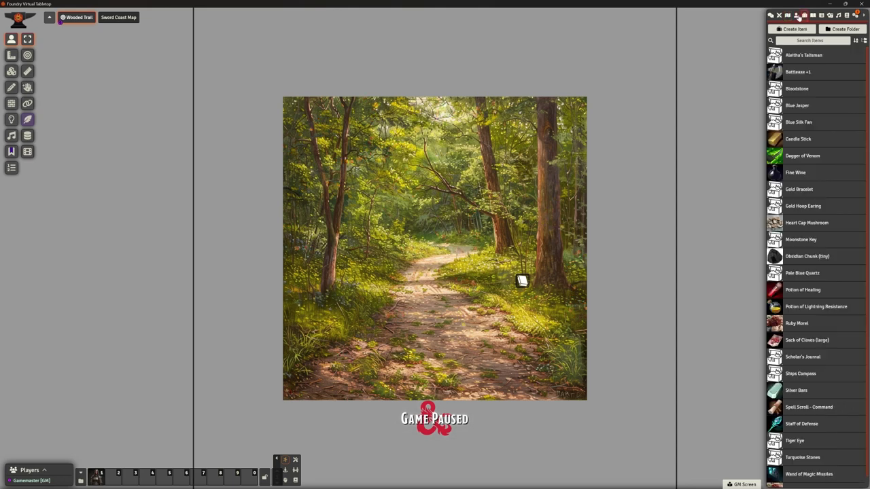
click(796, 15)
click(787, 104)
drag(791, 207, 317, 386)
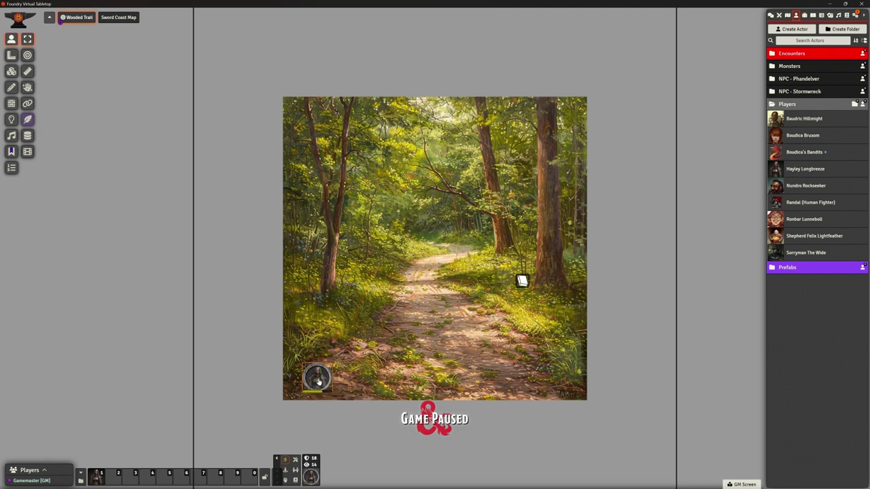
key(Delete)
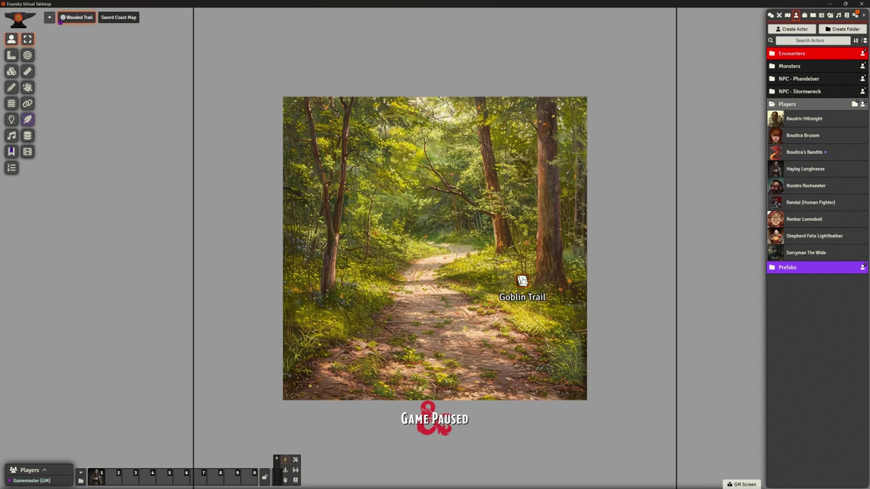
Reopen the Goblin Trail note and correct the Snare section's check in its Description page to [[/skill ability=wisdom skill=perception DC 15]].
double_click(522, 280)
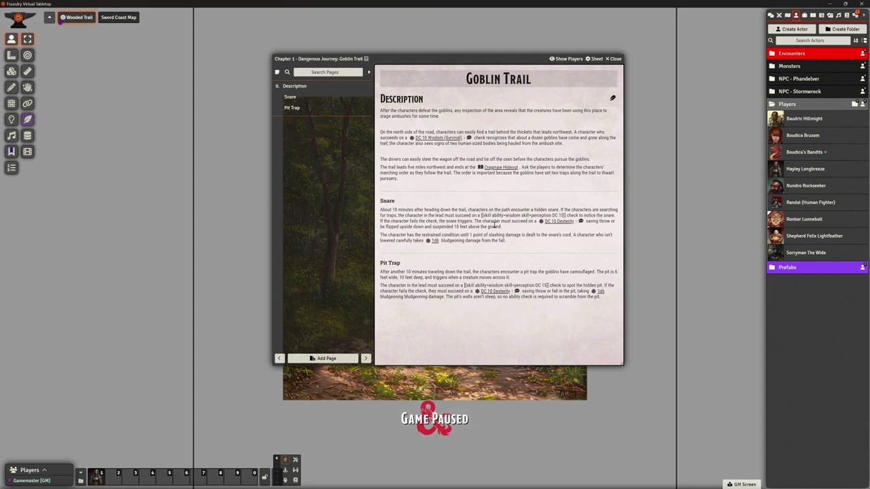
drag(481, 216, 564, 215)
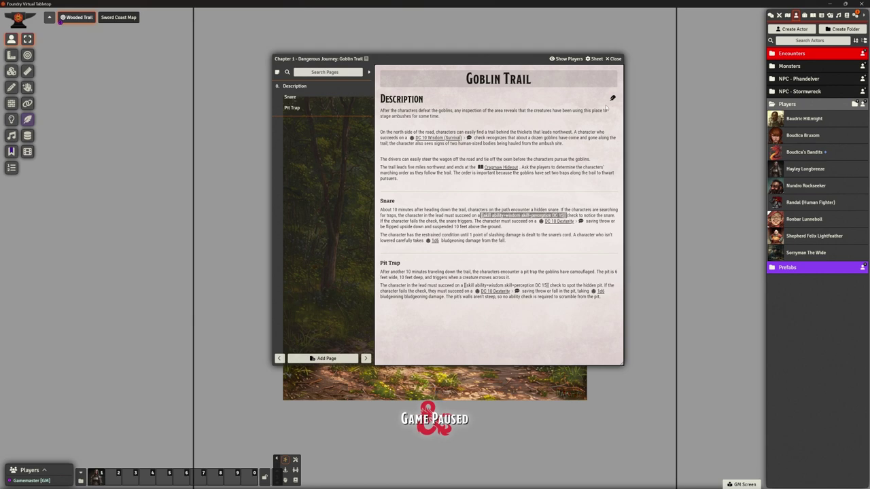
click(612, 98)
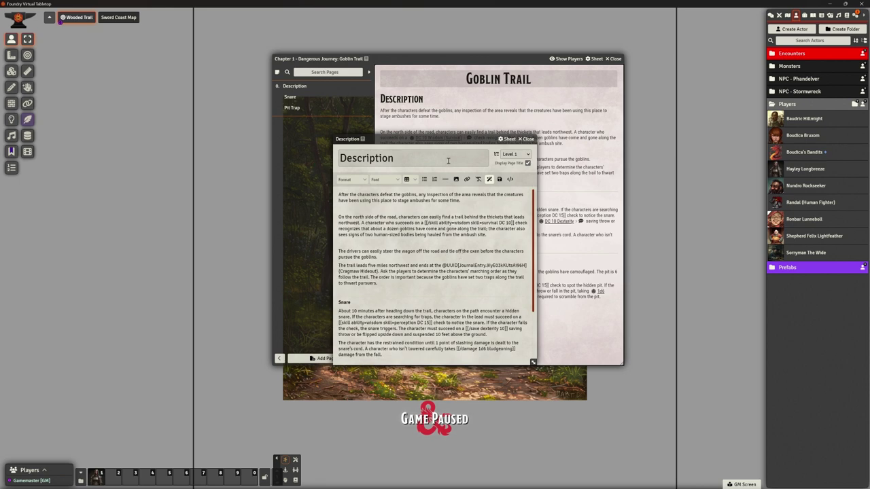
drag(422, 138, 375, 127)
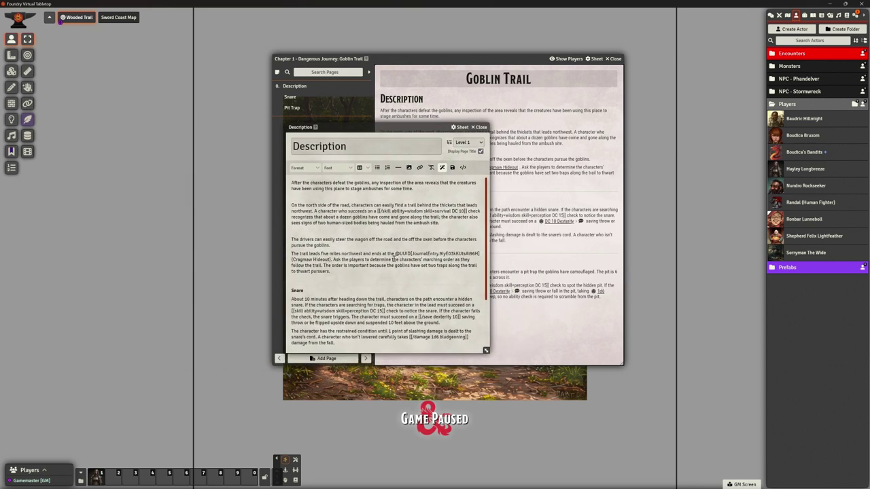
scroll(393, 265, down, 2)
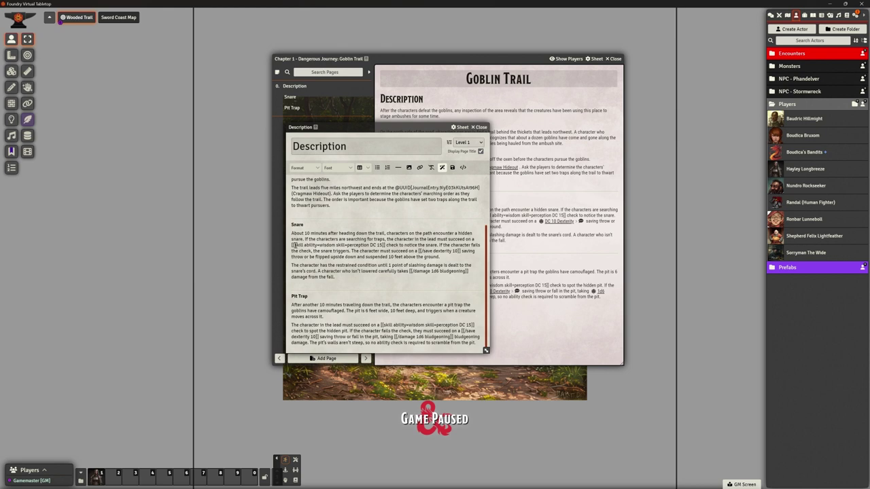
click(295, 245)
text(/)
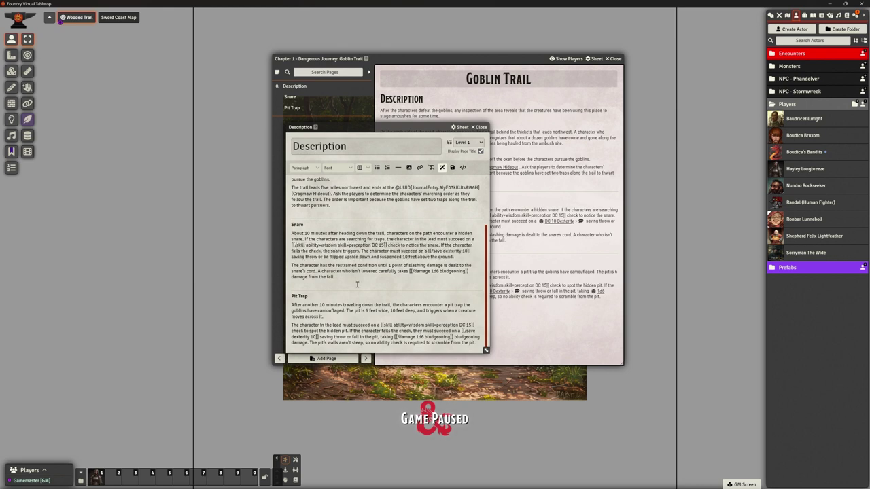
click(480, 127)
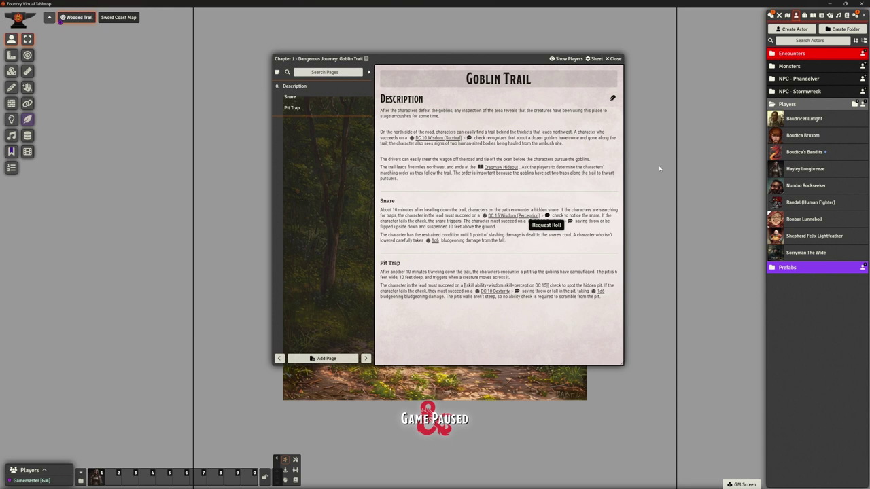
View the Wisdom (Perception) roll request in the chat log, try rolling the Snare check from the journal, and close the journal.
click(771, 14)
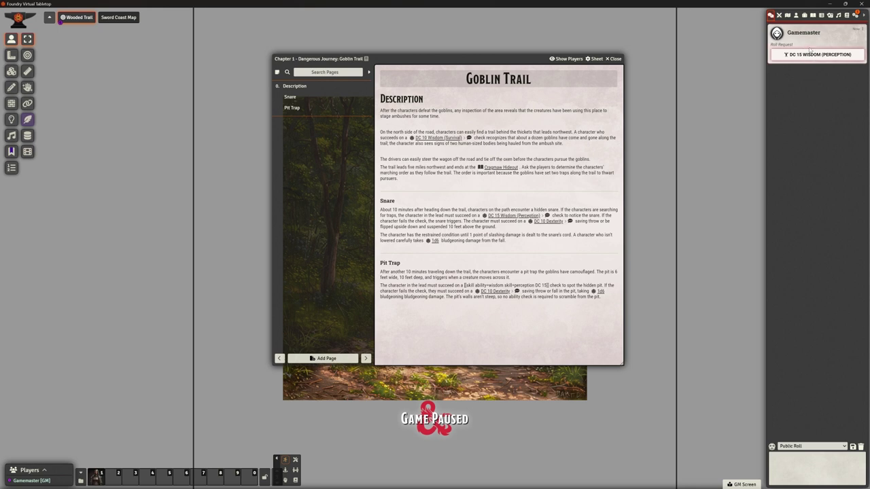
click(502, 218)
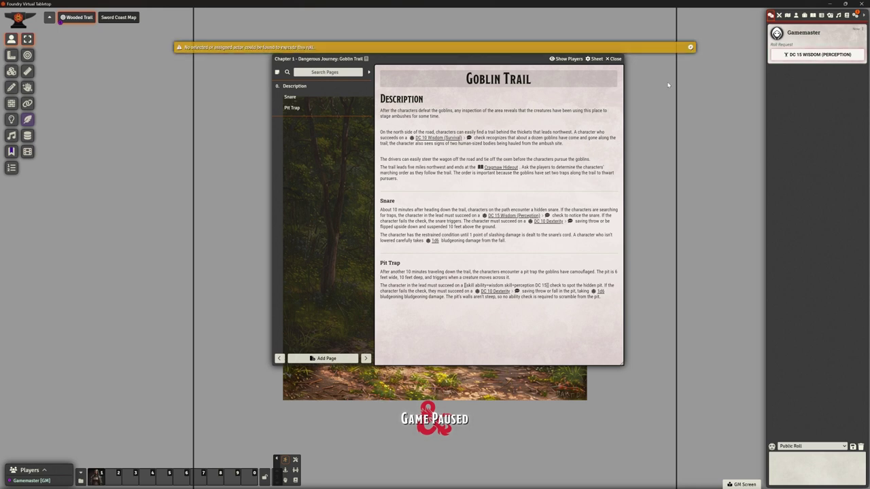
click(690, 48)
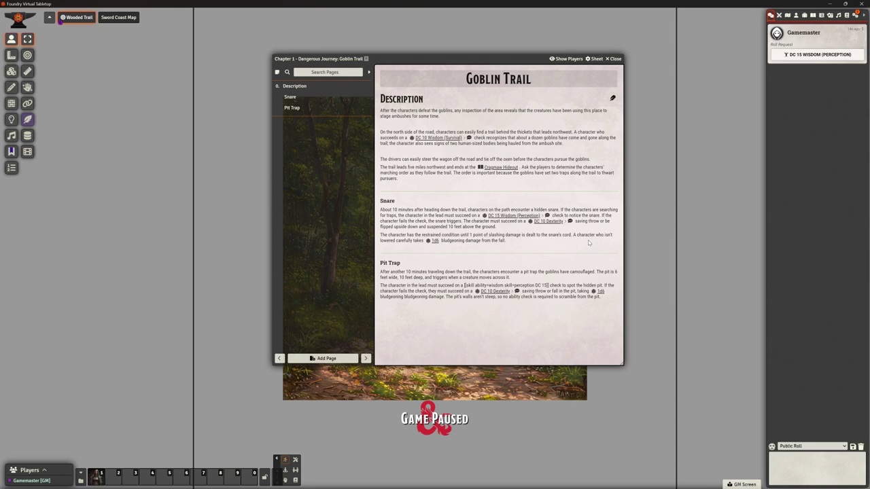
click(615, 59)
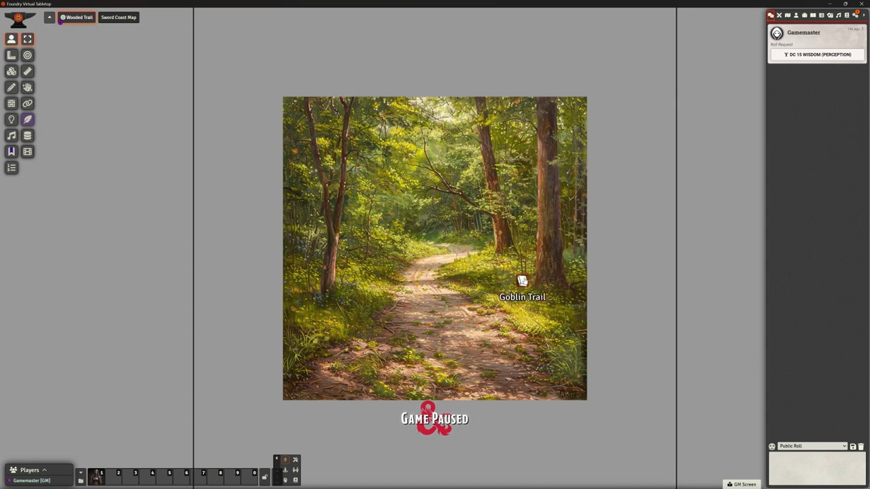
Inspect the configuration of the Goblin Trail map note and close it without changes.
click(11, 151)
double_click(521, 281)
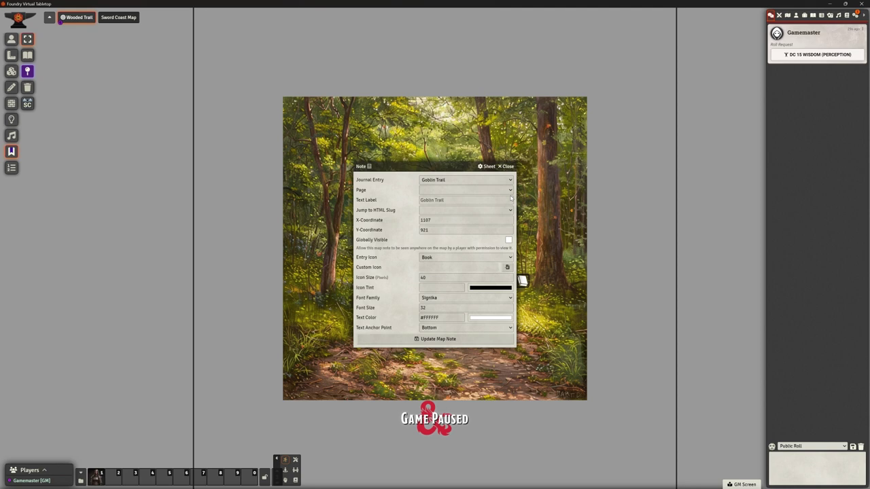
click(506, 166)
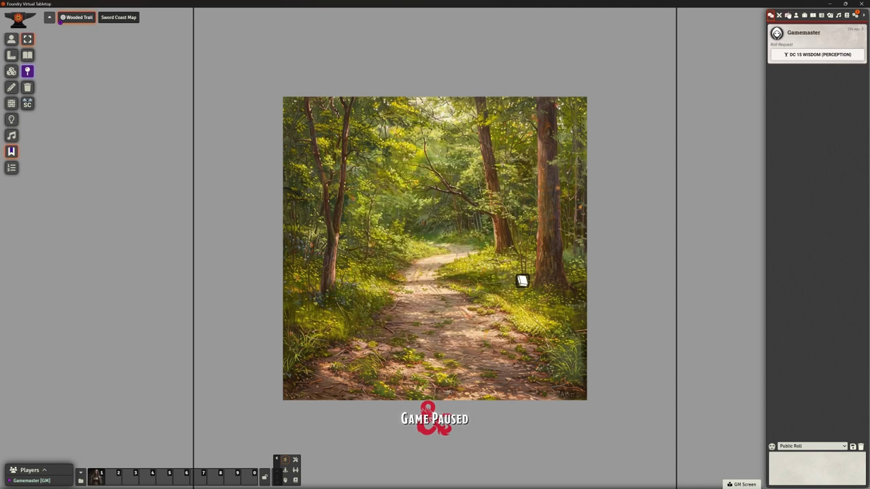
Collapse the Chapter 1 - Dangerous Journey scene folder and activate the Phandalin scene from Chapter 2.
click(787, 14)
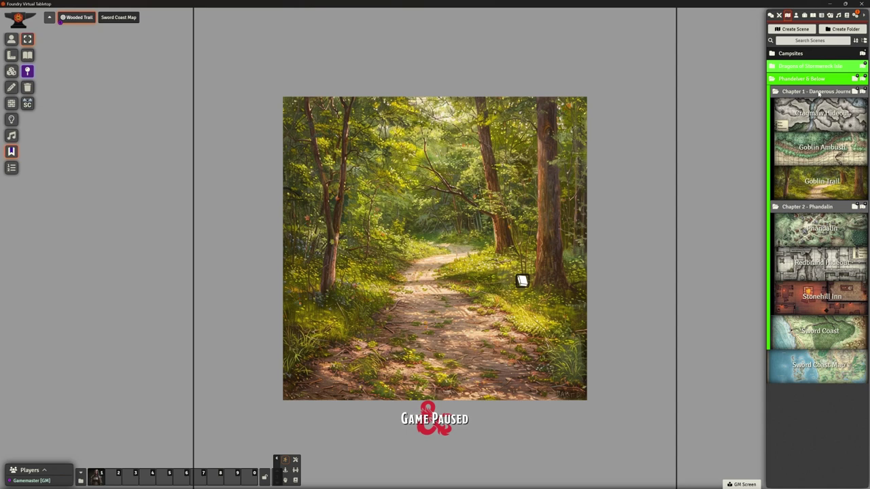
click(816, 91)
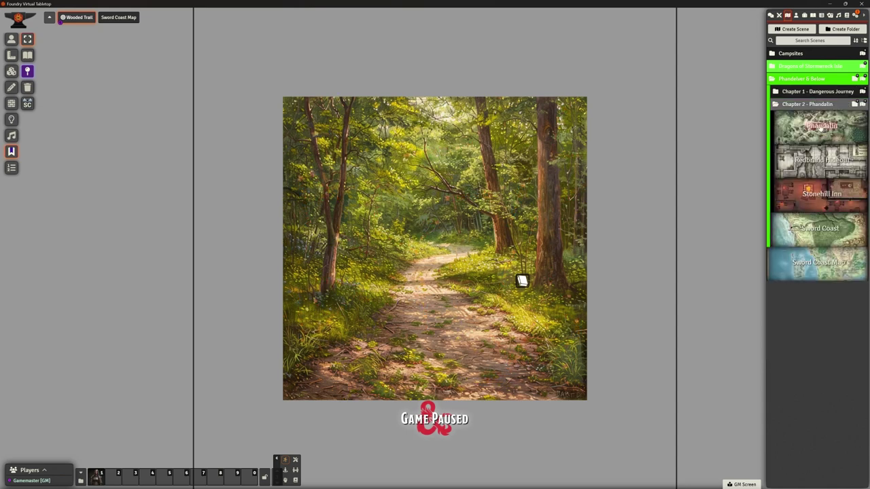
right_click(821, 129)
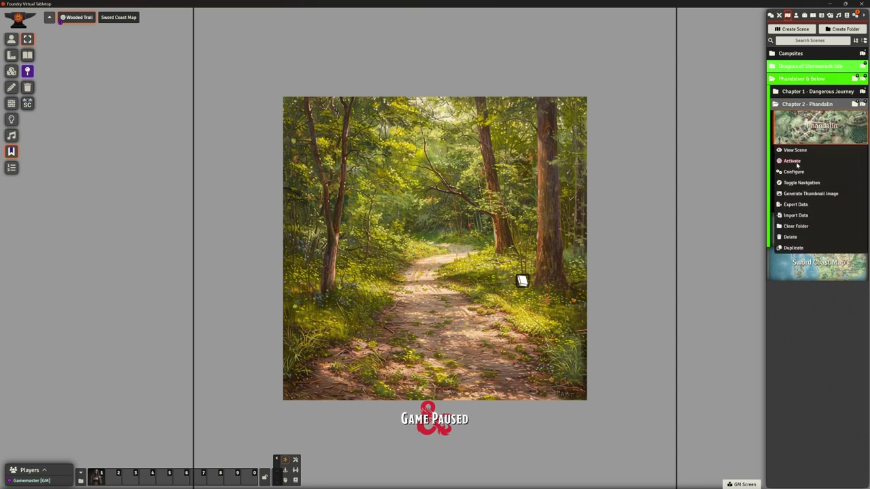
click(797, 163)
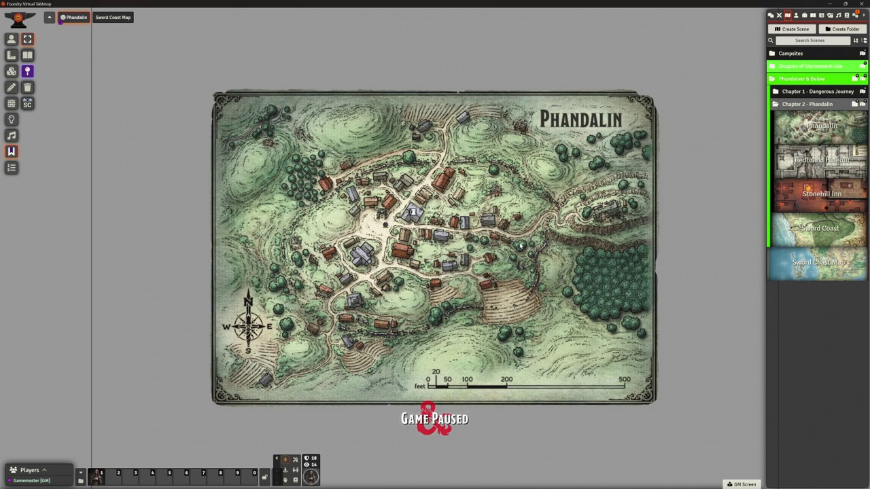
Switch to the token controls and move the character token slightly east across Phandalin's town square.
scroll(489, 267, up, 5)
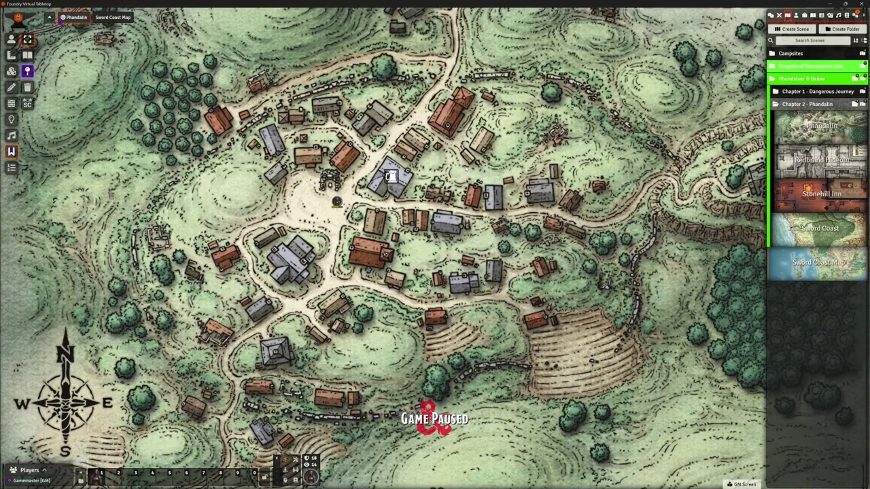
scroll(381, 122, up, 5)
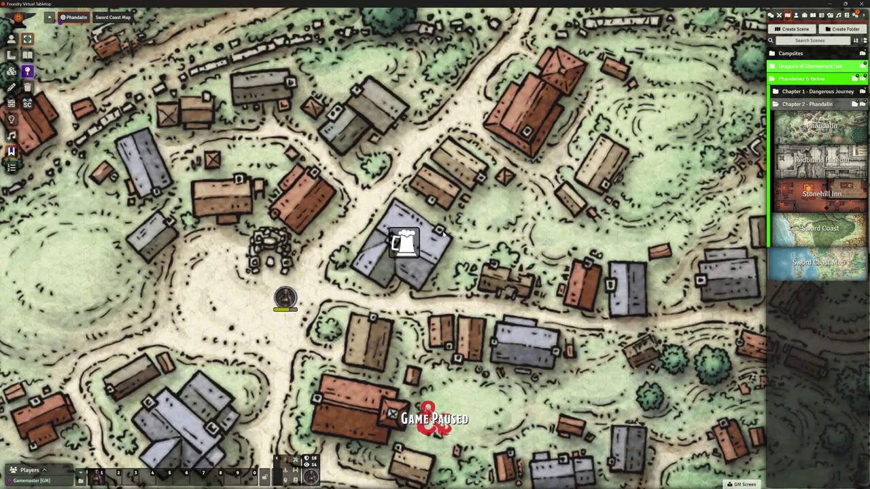
scroll(466, 268, up, 2)
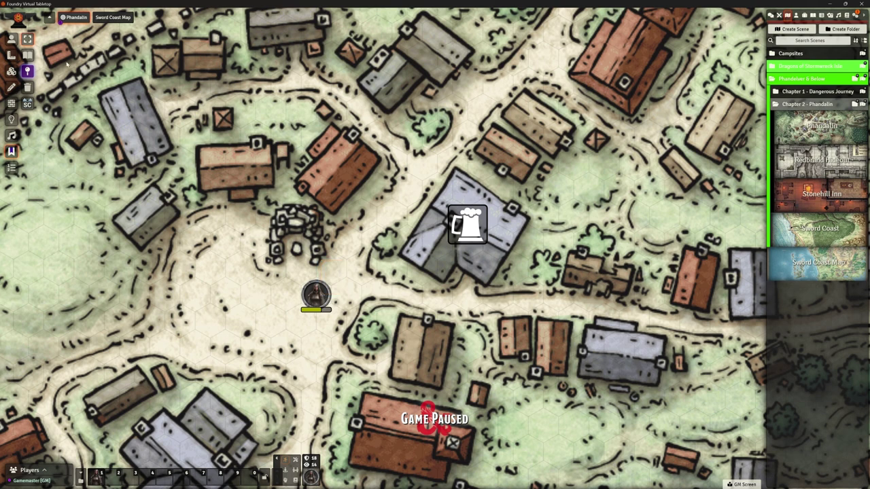
click(11, 39)
mouse_move(316, 294)
mouse_down()
mouse_move(368, 204)
mouse_move(407, 181)
mouse_move(421, 155)
mouse_move(369, 232)
mouse_move(338, 238)
mouse_move(359, 209)
mouse_move(316, 297)
mouse_up()
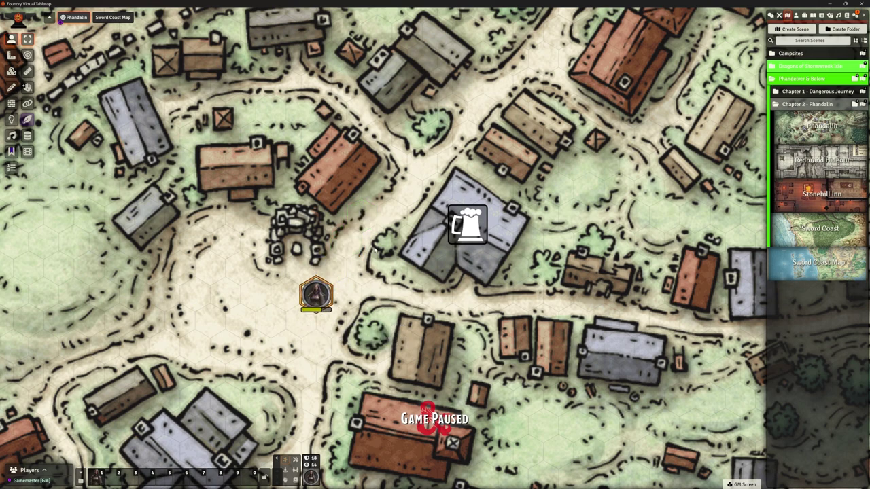
scroll(376, 249, down, 10)
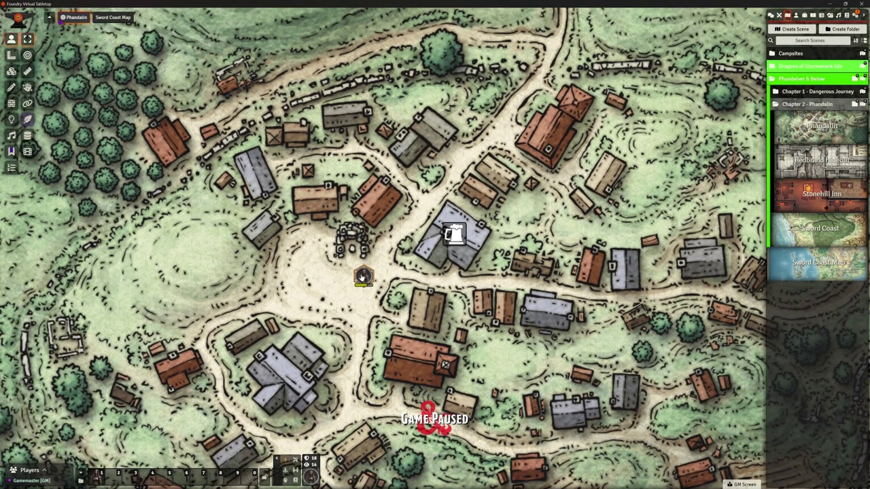
drag(363, 276, 380, 276)
scroll(437, 245, down, 2)
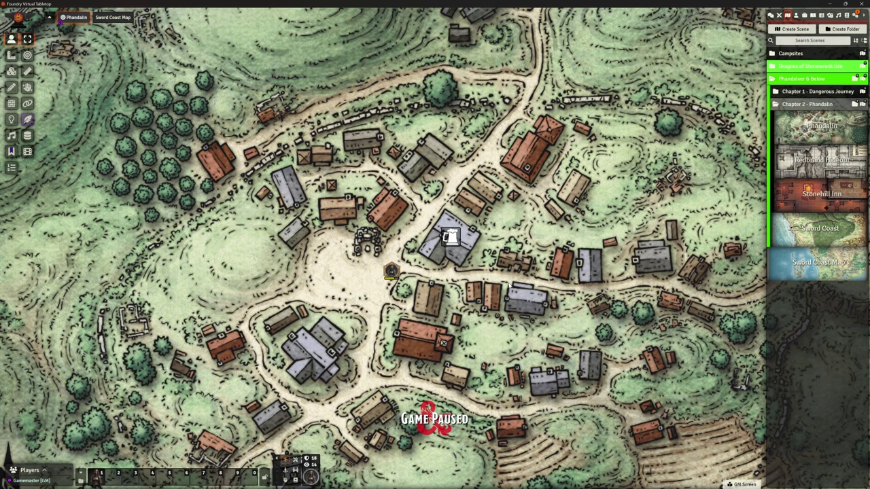
Open the Stonehill Inn note pinned on the Phandalin map and look through its pages up to DM NOTES, repositioning the journal window.
drag(508, 288, 469, 269)
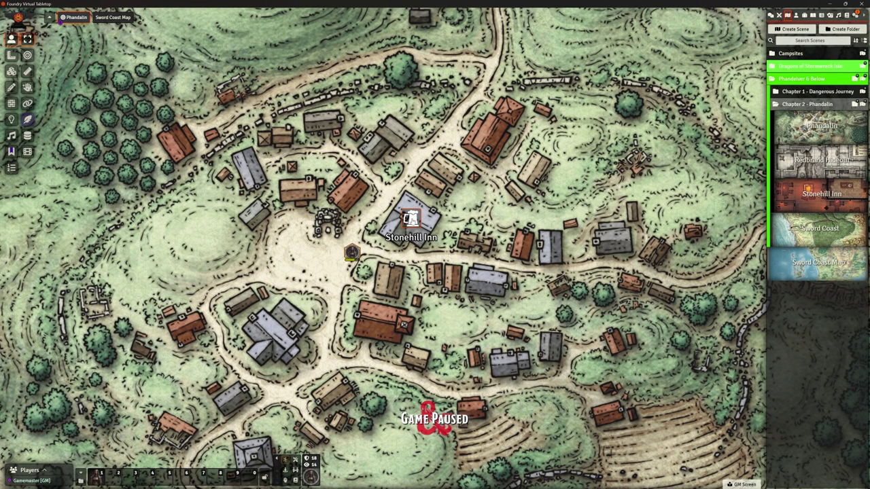
double_click(411, 218)
drag(407, 117, 556, 50)
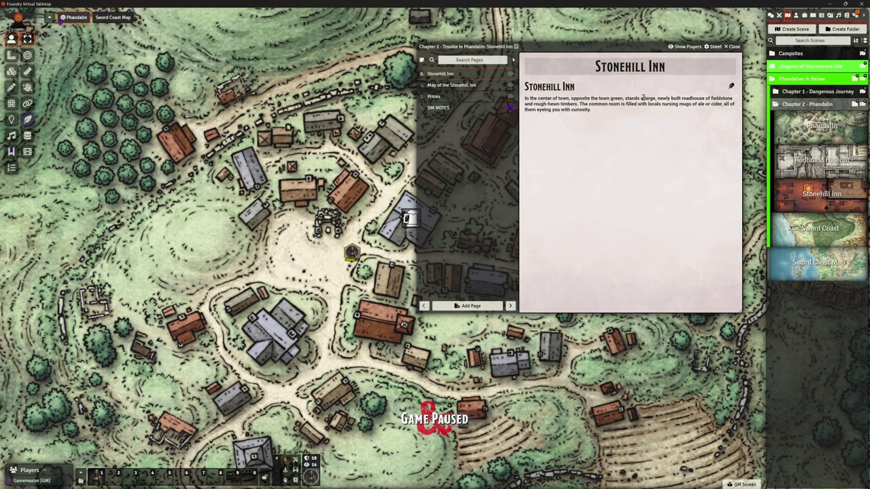
scroll(579, 104, down, 2)
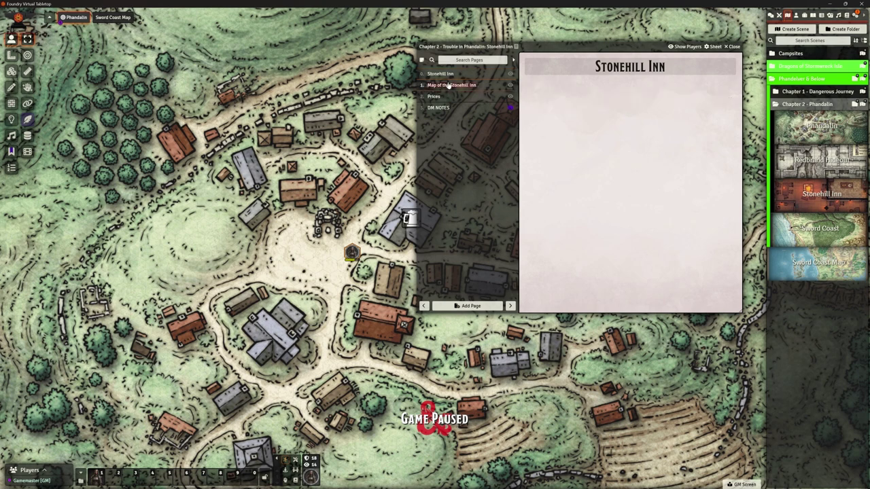
scroll(622, 106, down, 2)
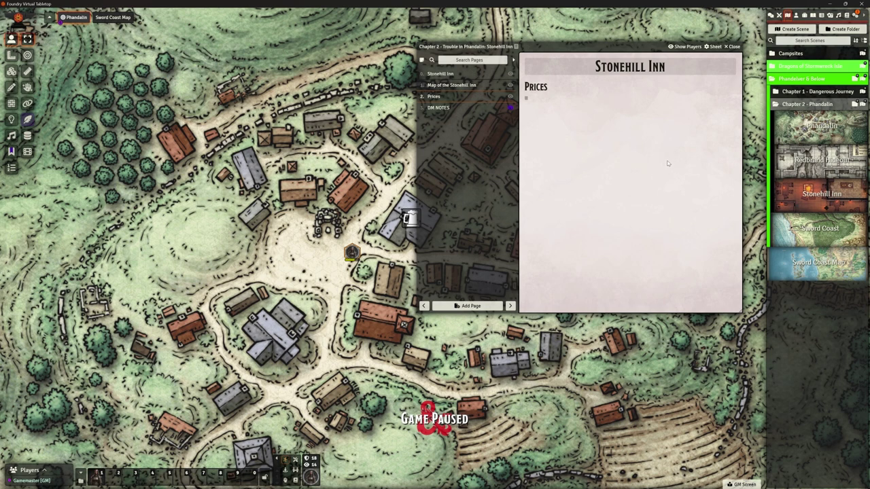
click(439, 108)
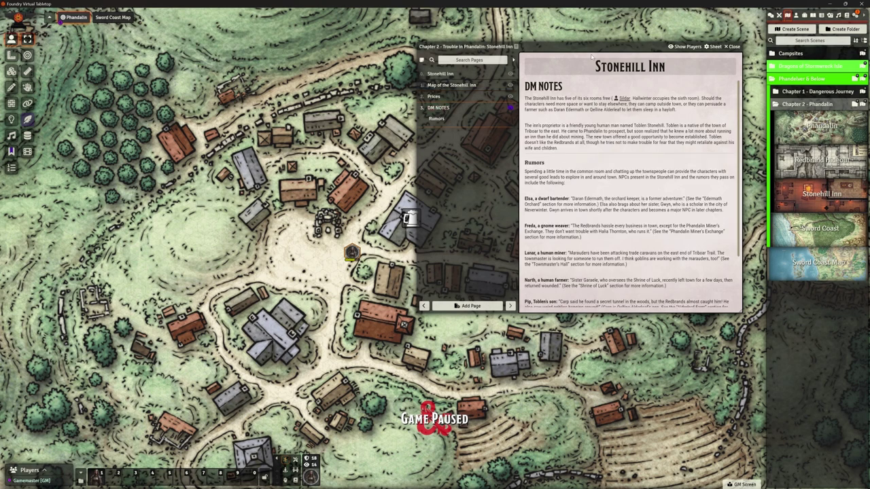
drag(580, 46, 514, 46)
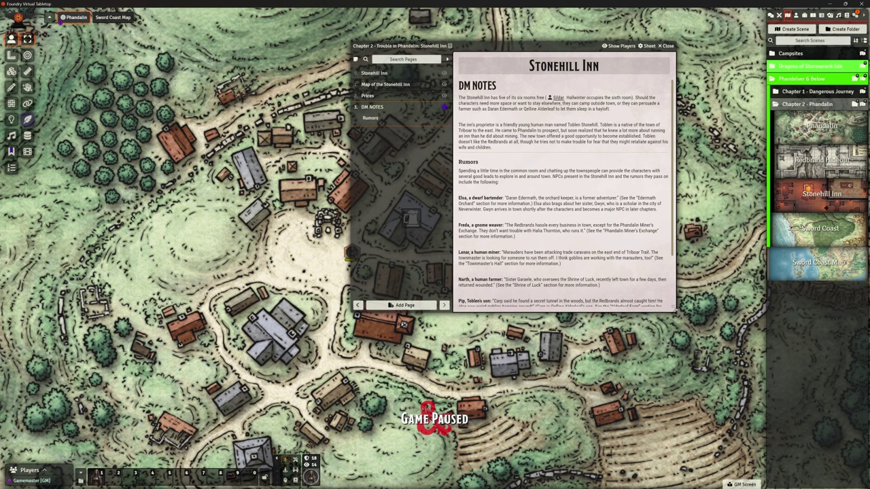
Enlarge the Stonehill Inn journal window to read the whole DM NOTES page, and close the journal.
drag(671, 307, 730, 395)
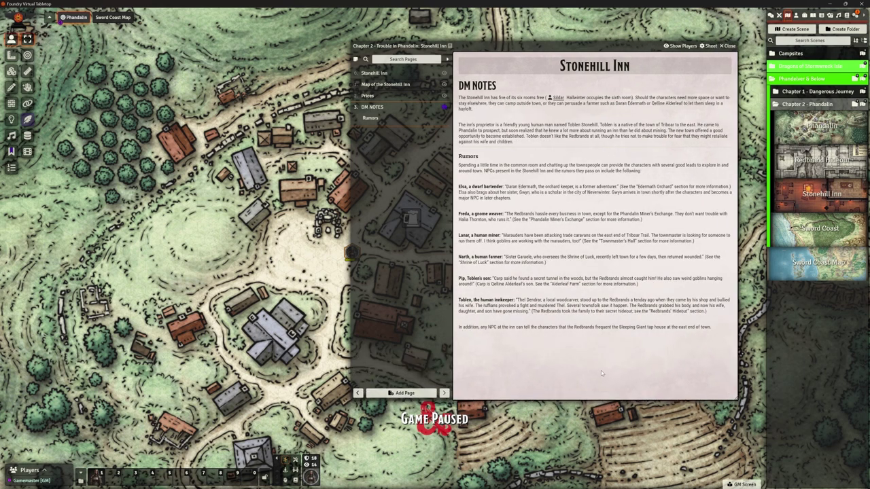
click(729, 45)
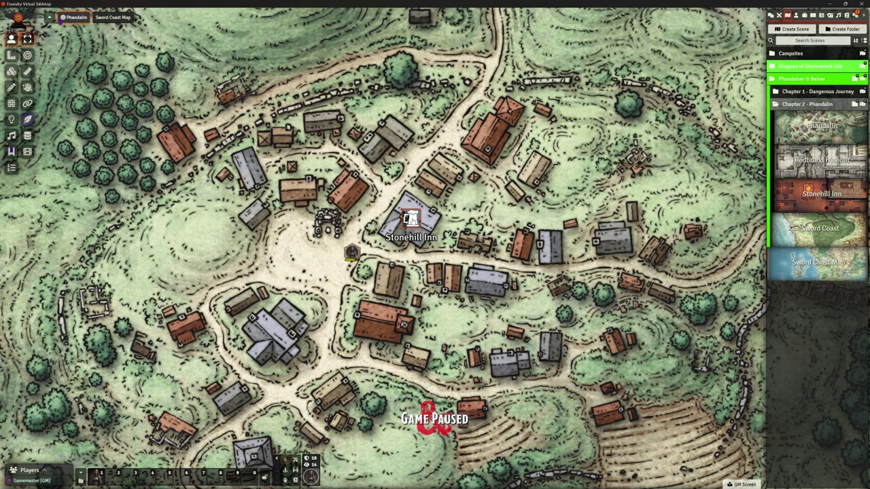
Switch to the journal note controls, inspect the Stonehill Inn map note's configuration without changes, and briefly view its linked journal entry.
click(11, 151)
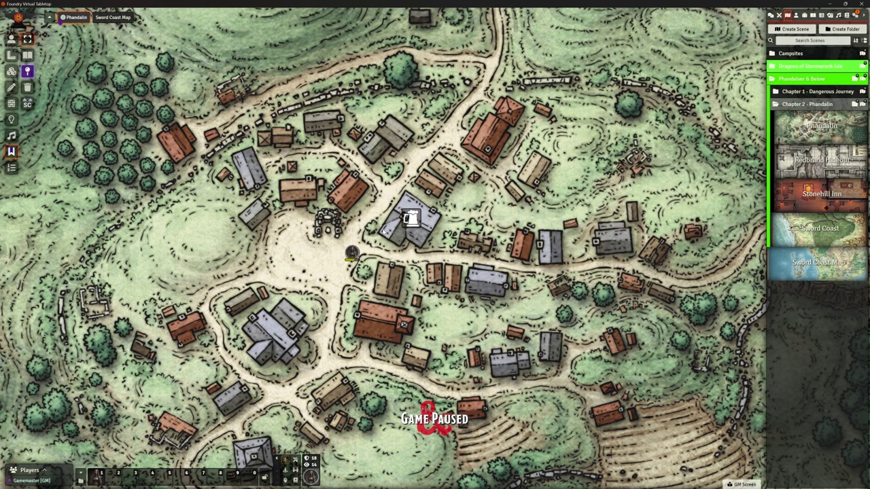
right_click(411, 218)
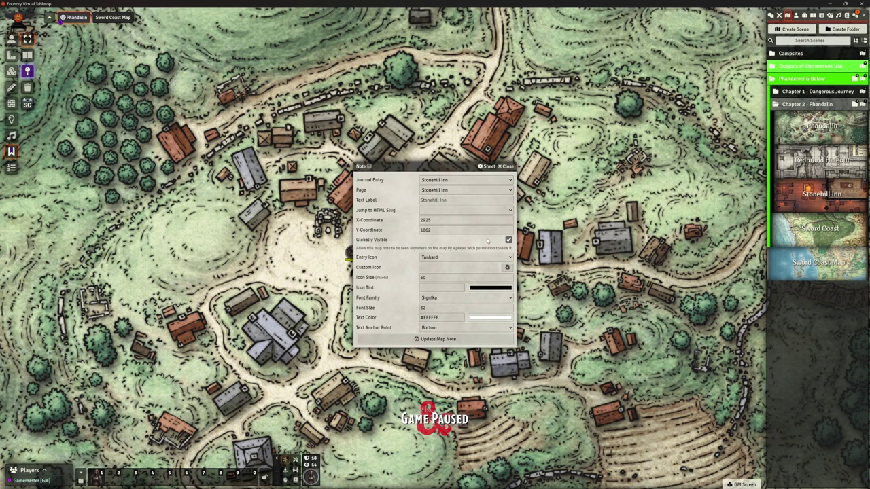
click(507, 167)
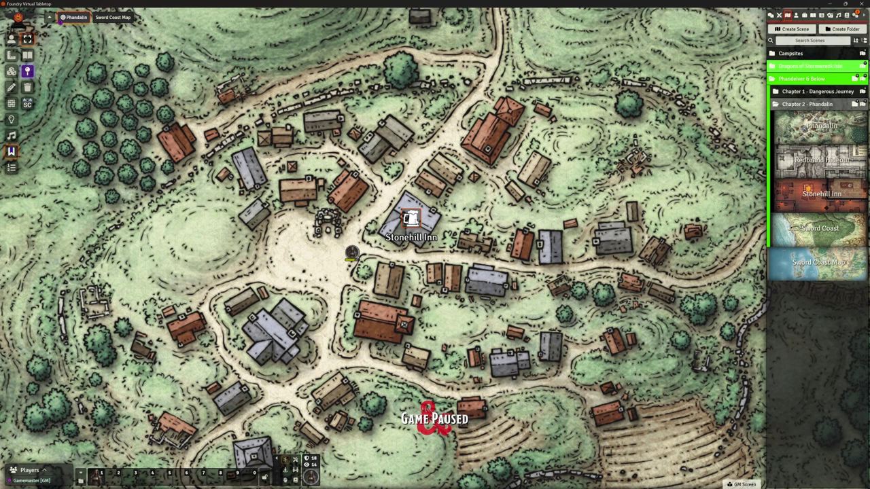
double_click(414, 220)
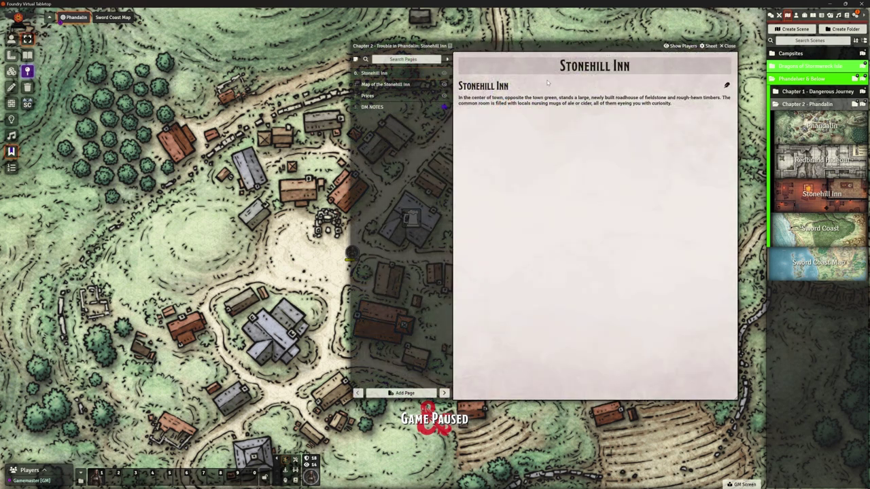
click(727, 46)
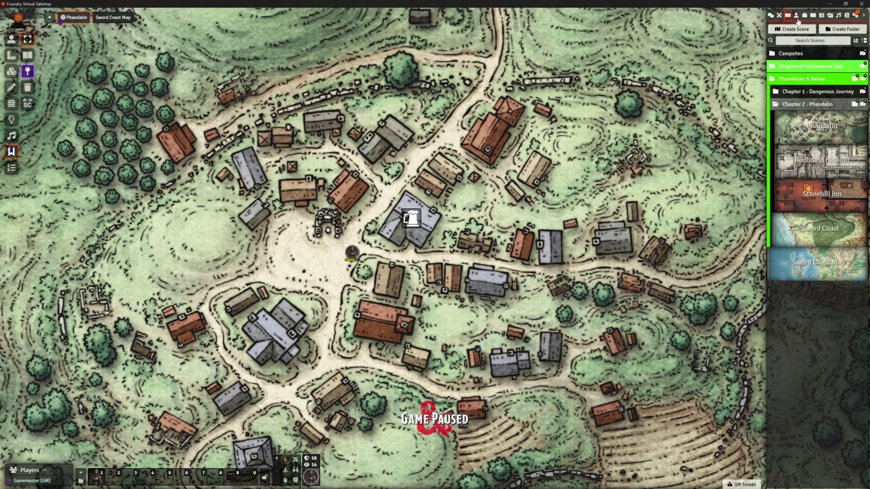
In the journal directory, expand Phandelever and its Chapter 2 folder, and save the Stonehill Inn entry's ownership with All Players set to Observer.
click(813, 15)
click(790, 54)
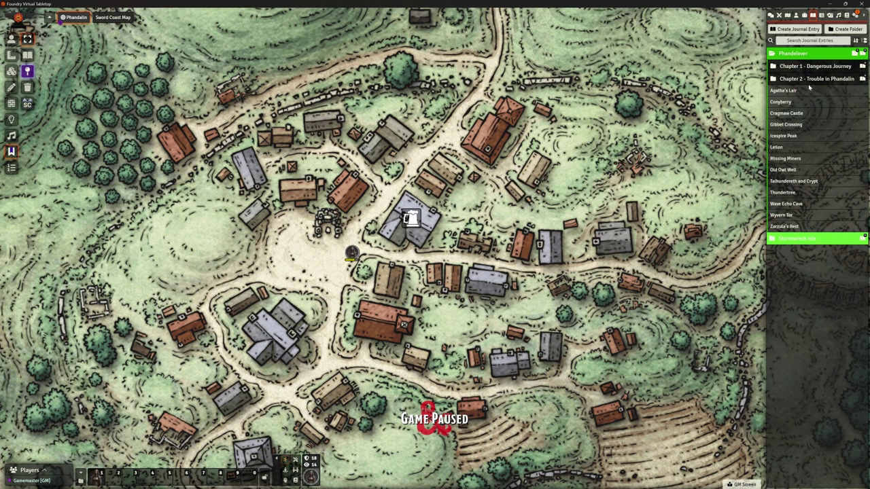
click(812, 80)
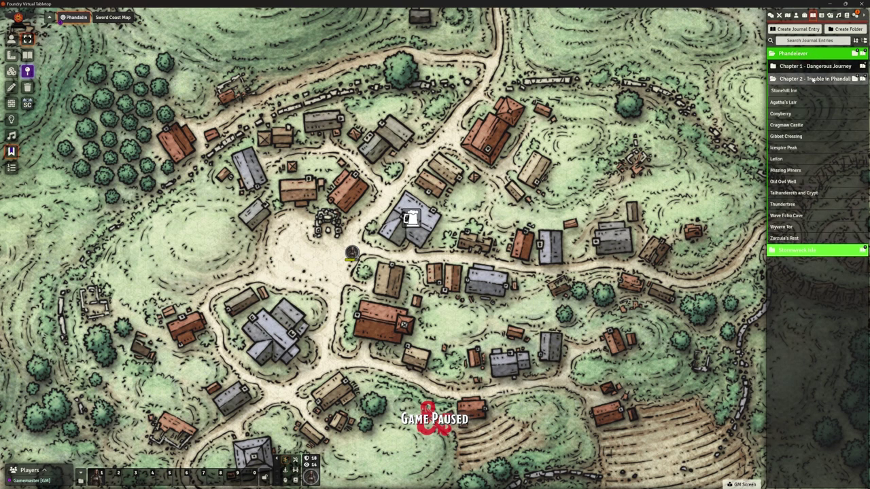
right_click(785, 93)
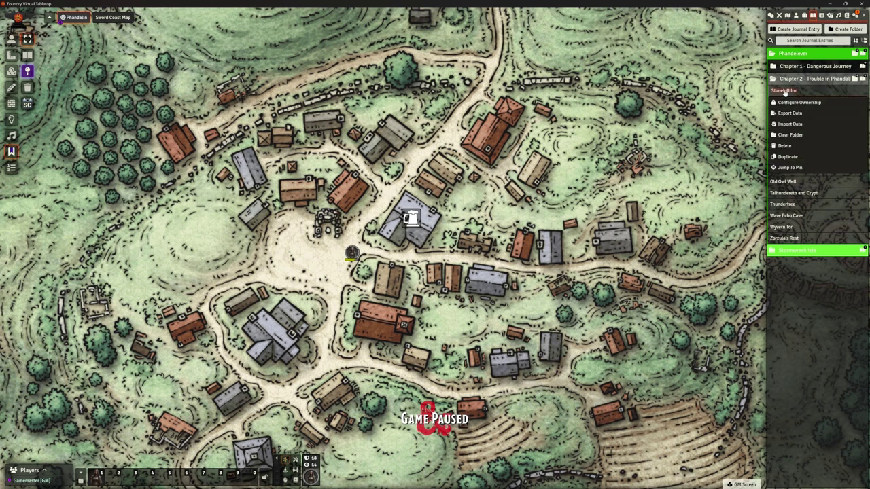
click(792, 103)
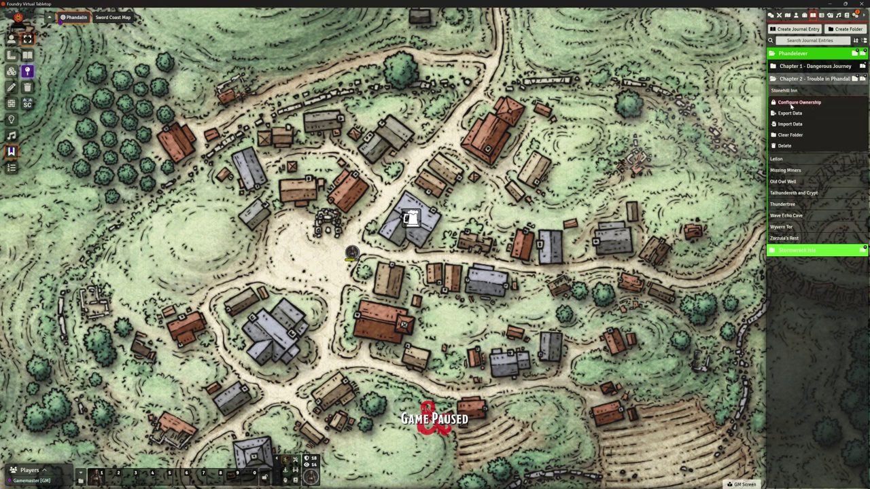
drag(692, 91, 513, 174)
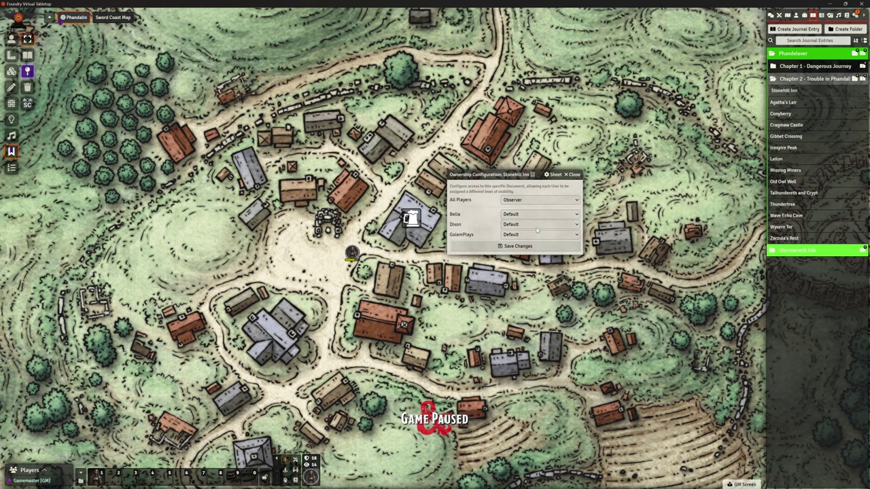
click(536, 248)
Open the Stonehill Inn note from the map and check the ownership settings of its Stonehill Inn and Map of the Stonehill Inn pages.
double_click(411, 219)
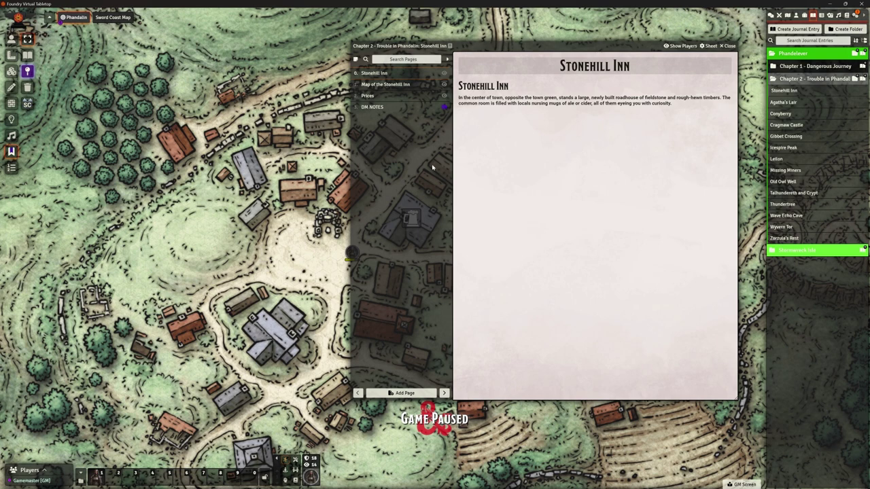
right_click(374, 75)
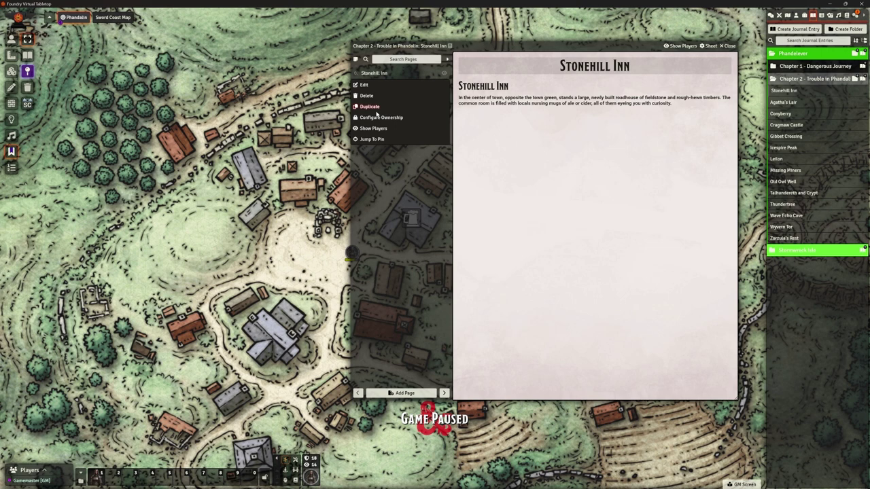
click(374, 119)
drag(496, 79, 198, 98)
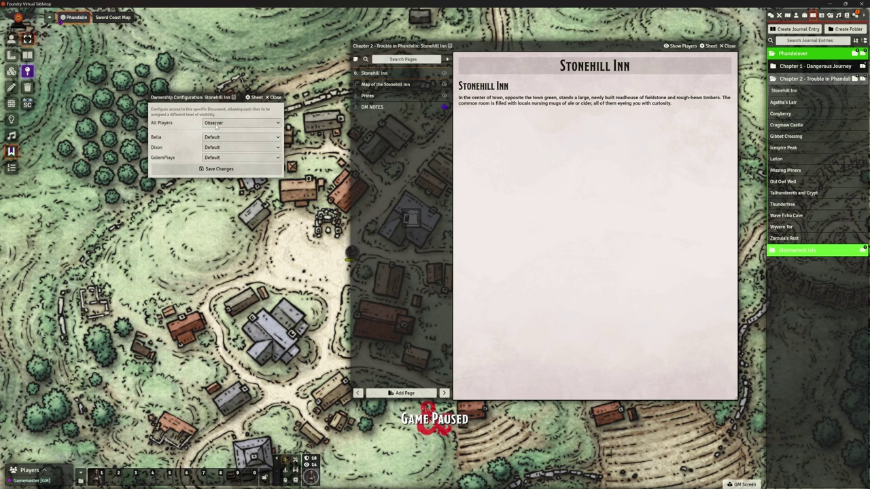
click(274, 97)
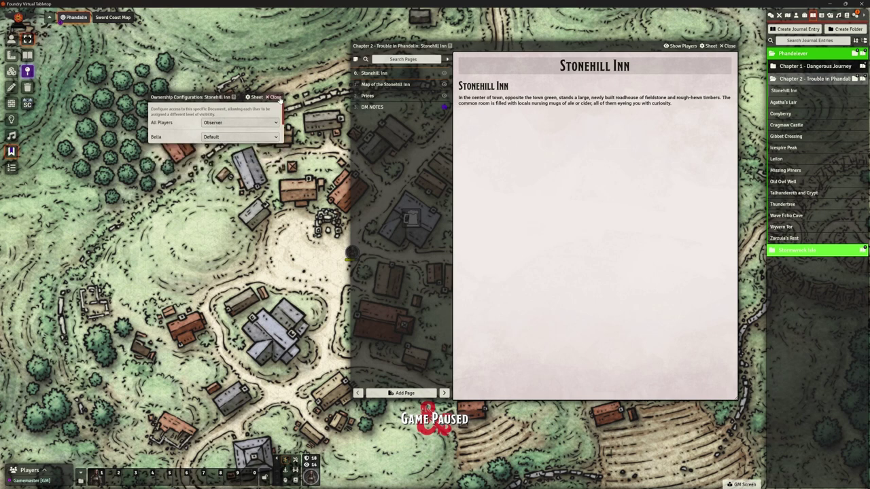
right_click(379, 87)
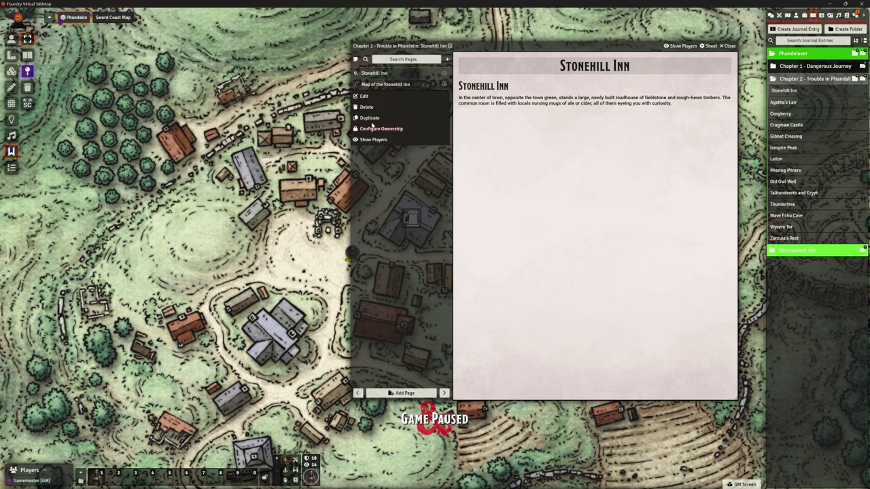
click(373, 128)
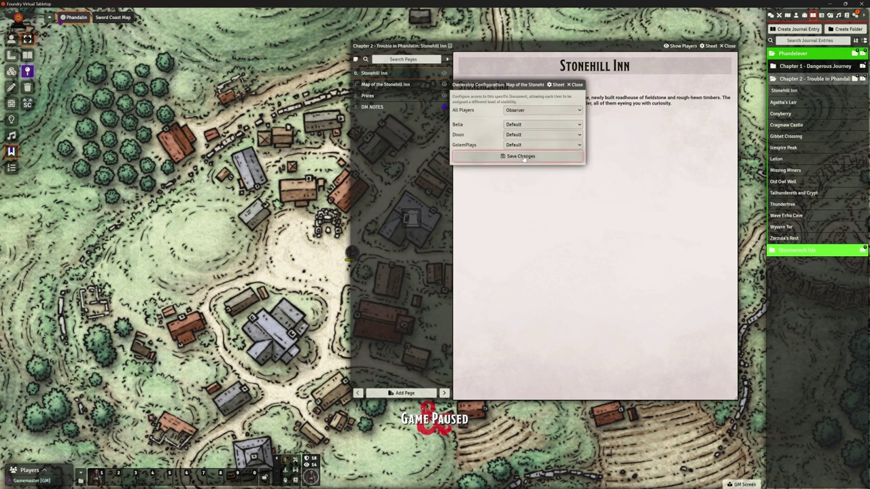
click(577, 85)
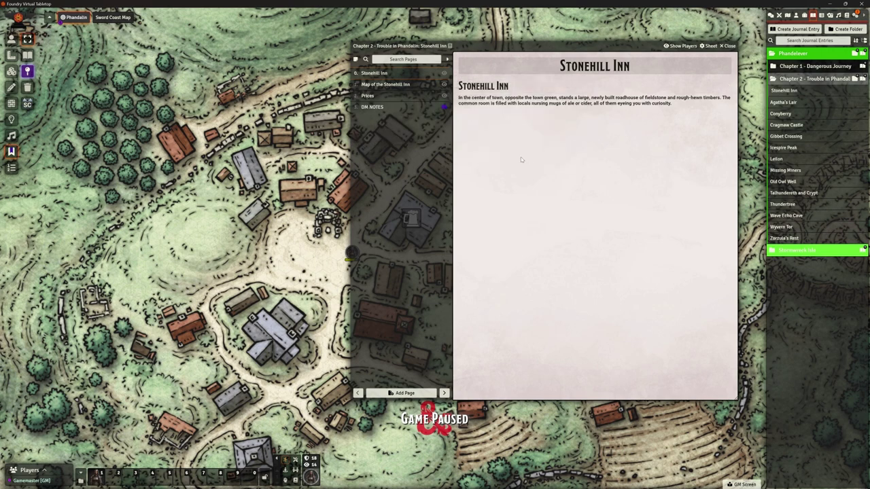
View the inn's map, Prices and DM NOTES pages, and check the DM NOTES page's ownership settings without changing them.
click(387, 85)
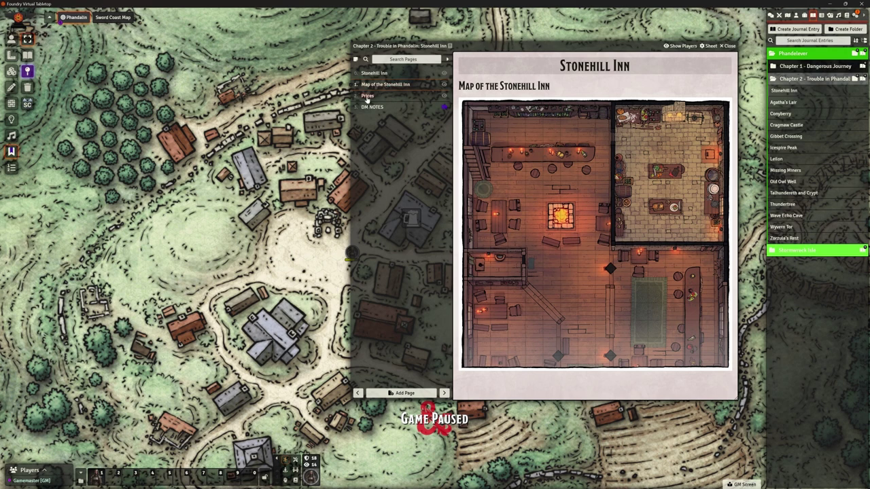
click(367, 97)
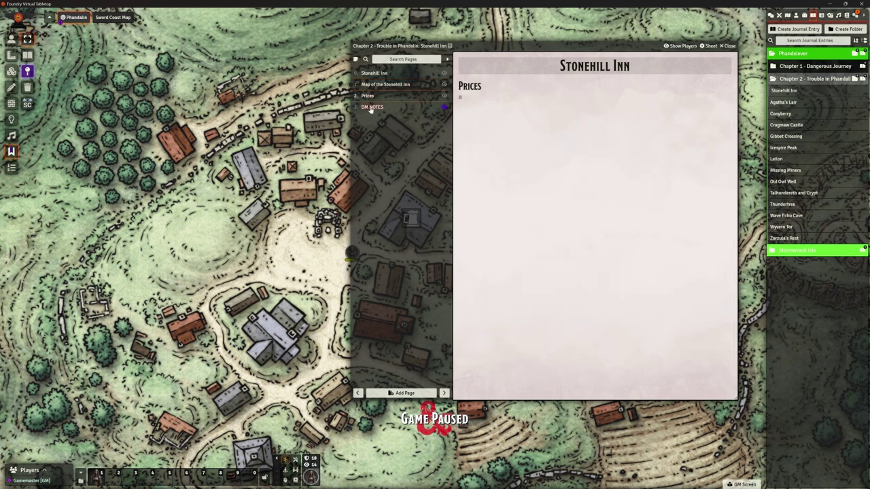
click(371, 109)
right_click(371, 109)
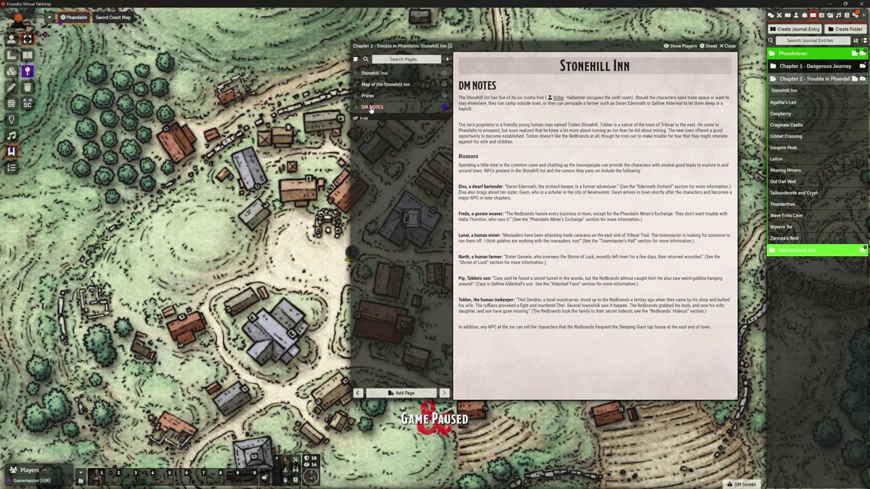
click(378, 153)
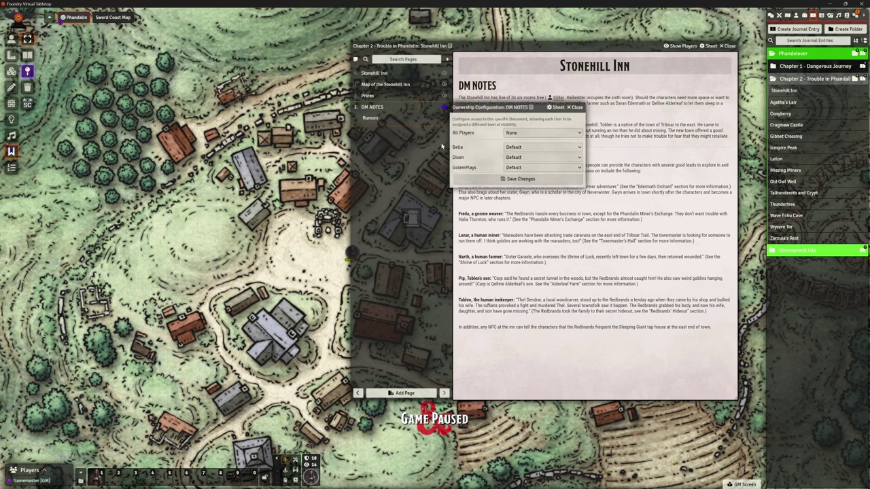
drag(490, 104, 336, 147)
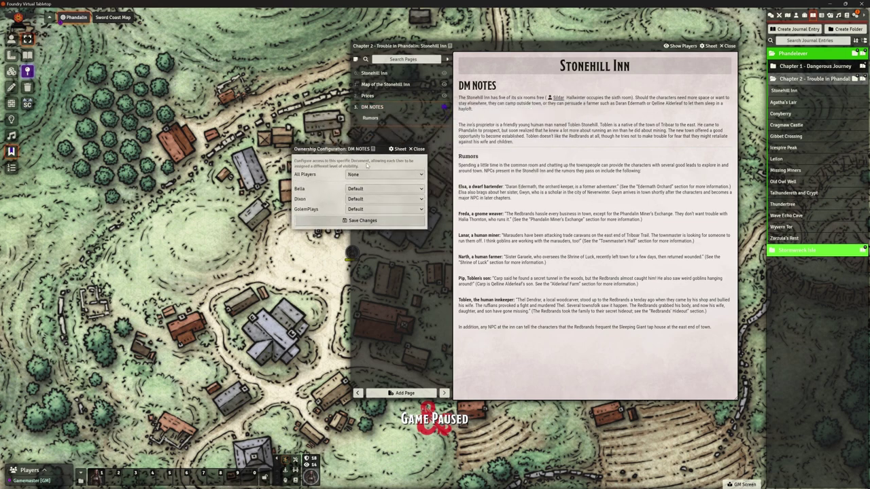
click(419, 150)
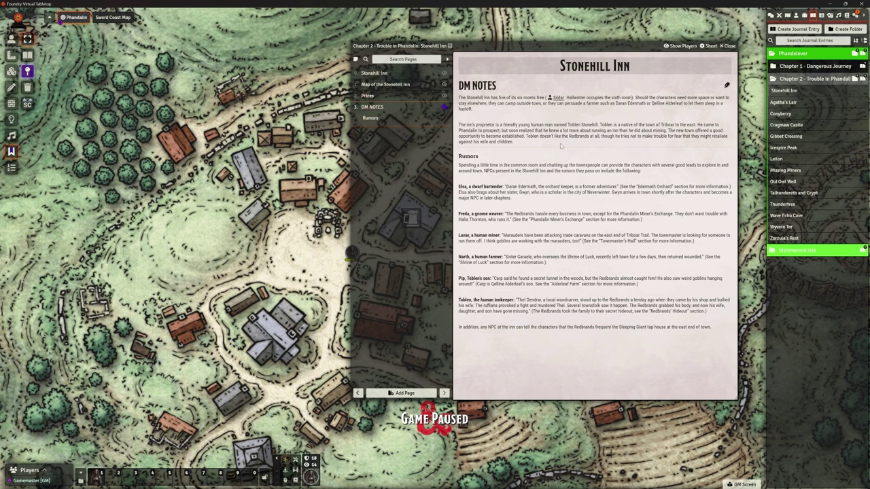
Review the Stonehill Inn description, the inn map and the DM NOTES page once more, and close the journal.
click(374, 73)
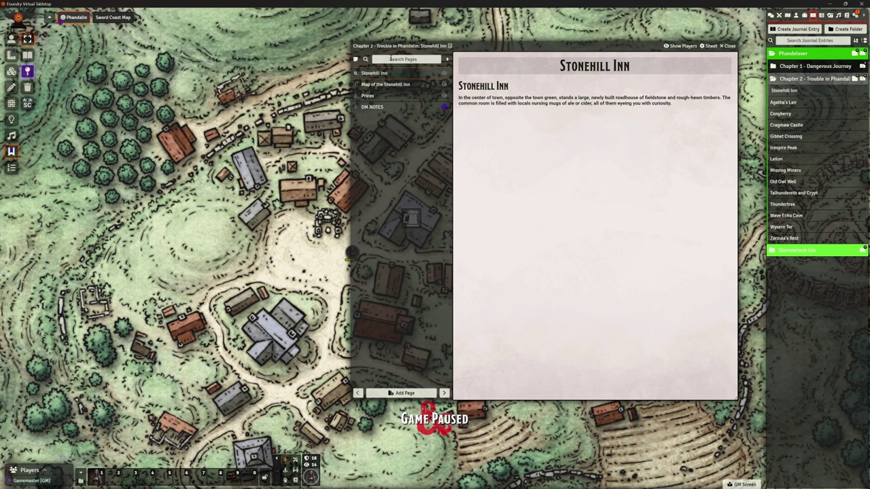
click(382, 84)
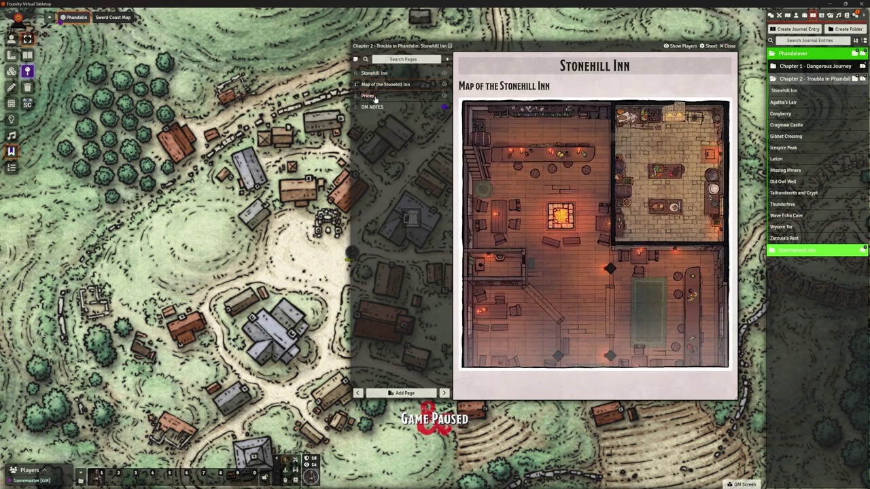
click(373, 74)
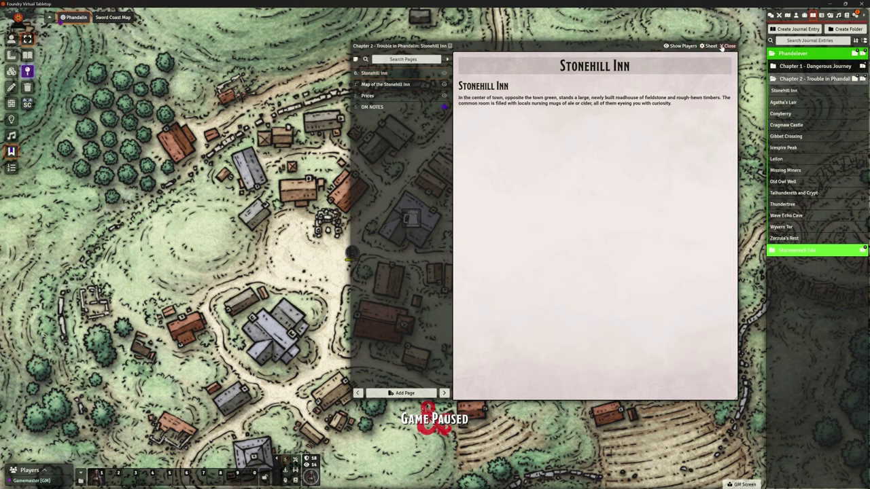
click(383, 107)
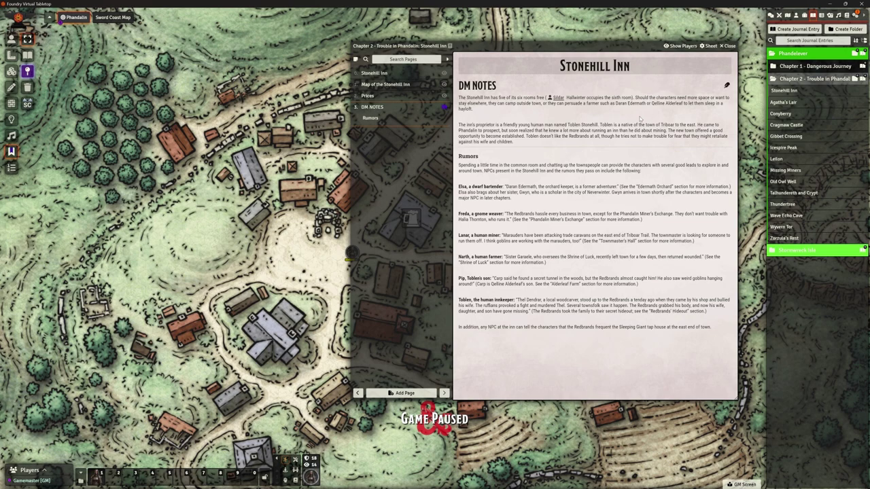
click(726, 45)
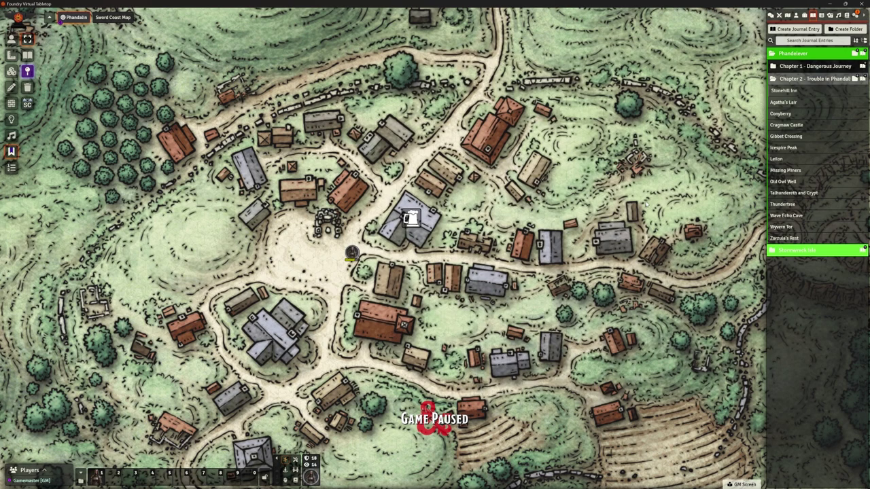
Collapse the Chapter 2 - Trouble in Phandalin folder in the journal directory.
scroll(469, 221, down, 2)
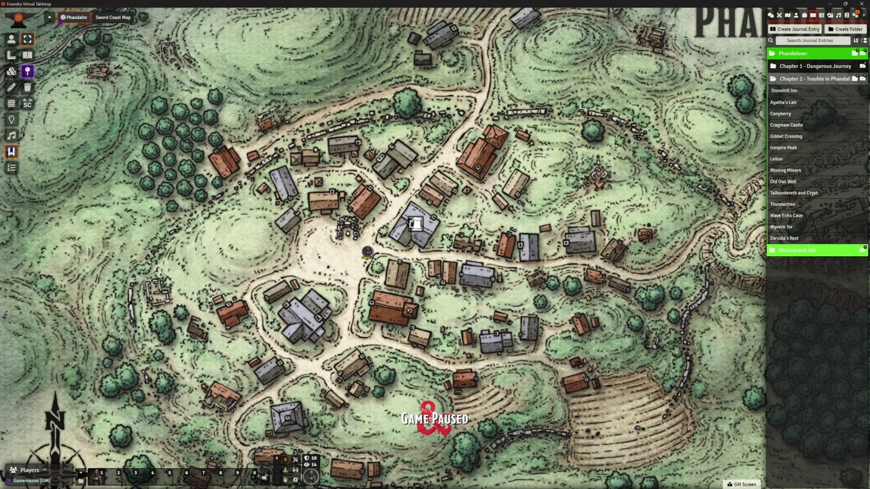
scroll(456, 215, down, 2)
scroll(453, 215, up, 2)
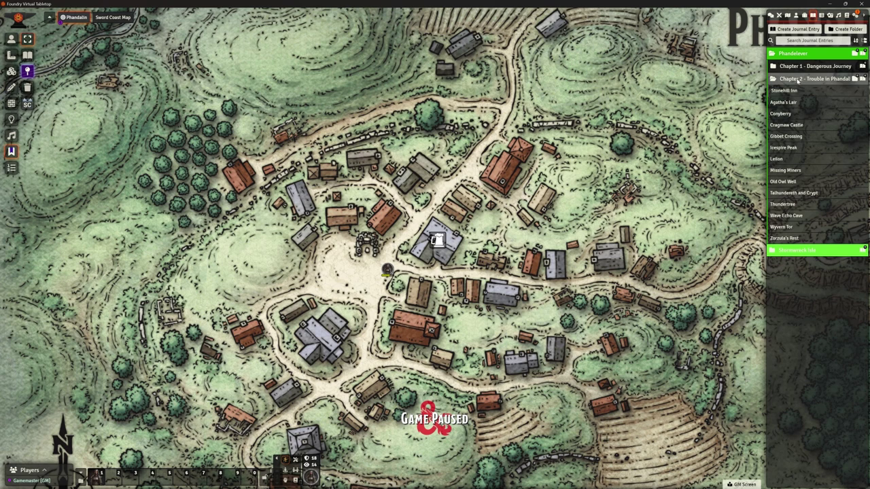
drag(784, 91, 437, 240)
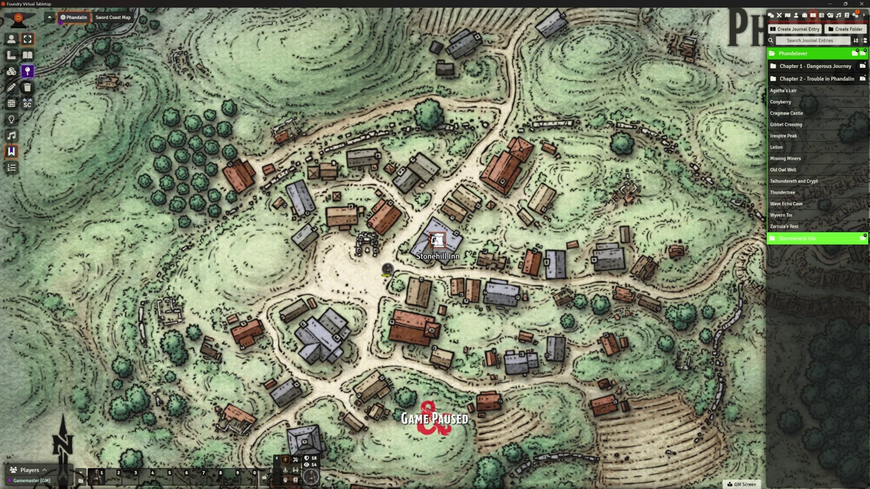
Reopen the Stonehill Inn note from the Phandalin map and view its Prices page.
double_click(437, 240)
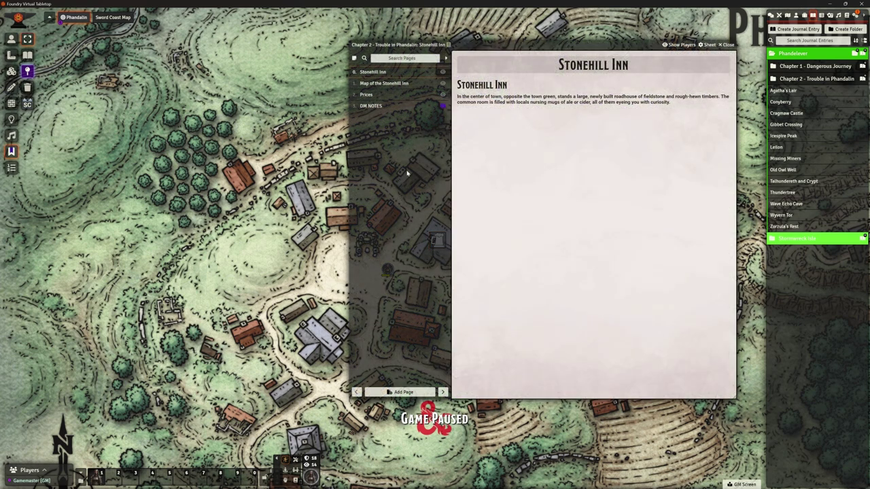
click(371, 96)
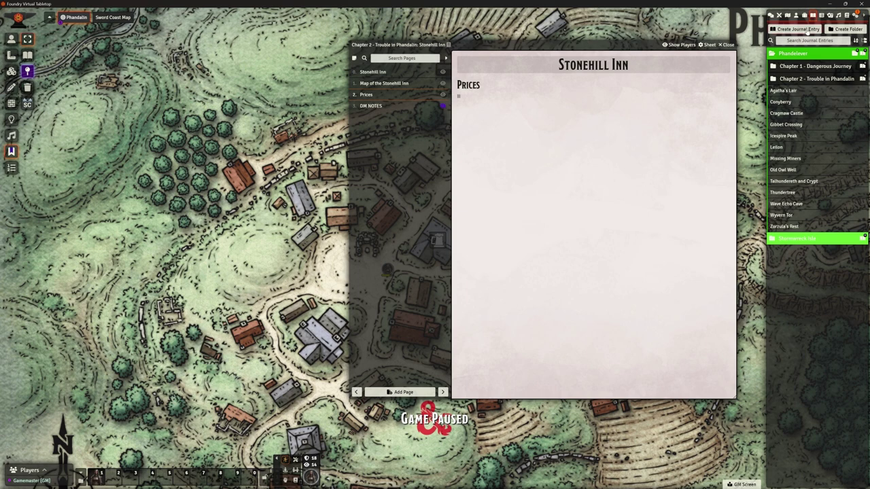
Check the Stonehill Inn journal entry's ownership levels in the Chapter 2 - Trouble in Phandalin folder without changing them.
click(725, 45)
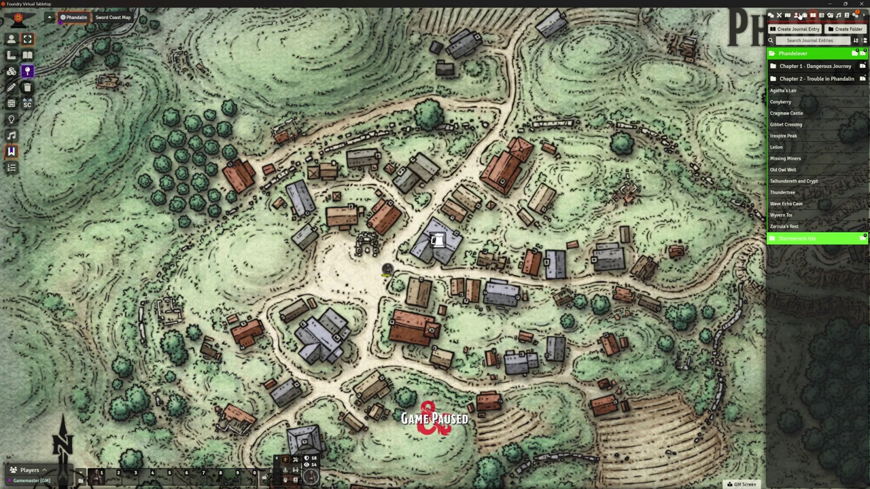
right_click(783, 91)
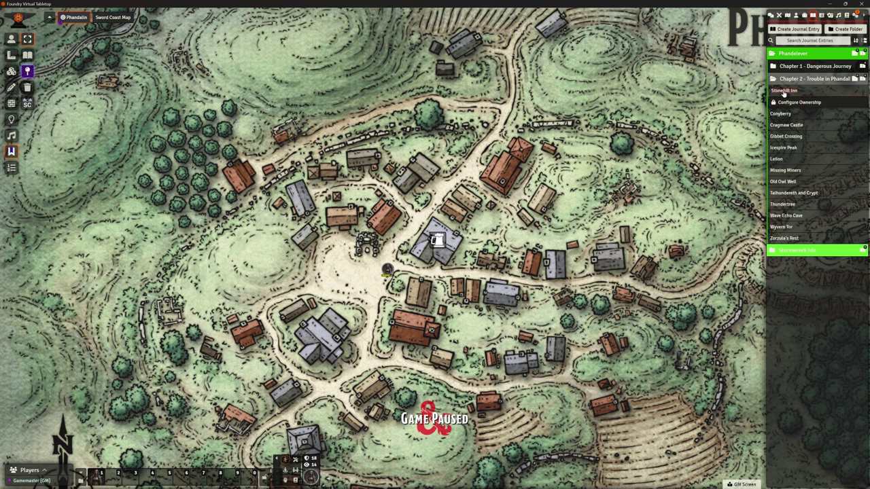
click(795, 102)
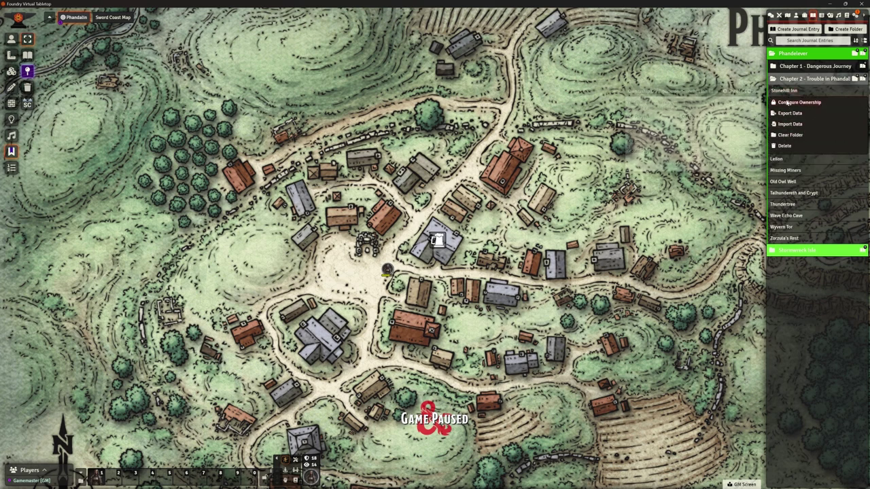
click(718, 116)
click(689, 123)
click(718, 151)
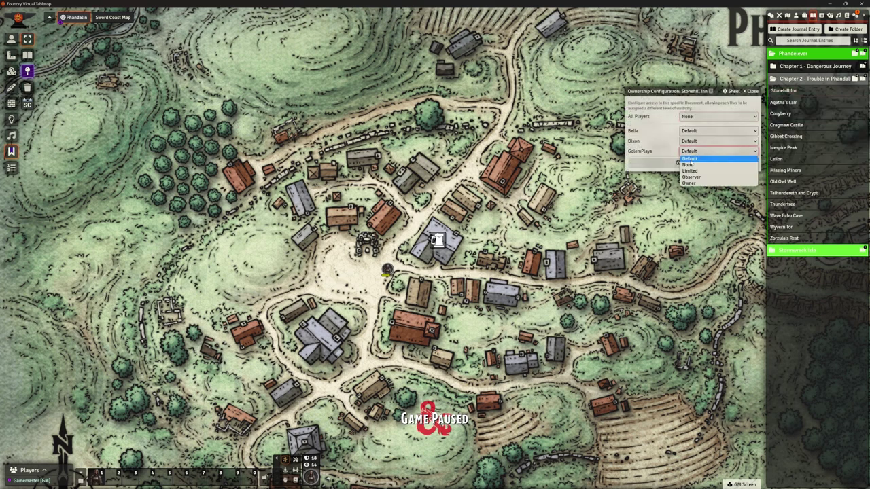
click(651, 164)
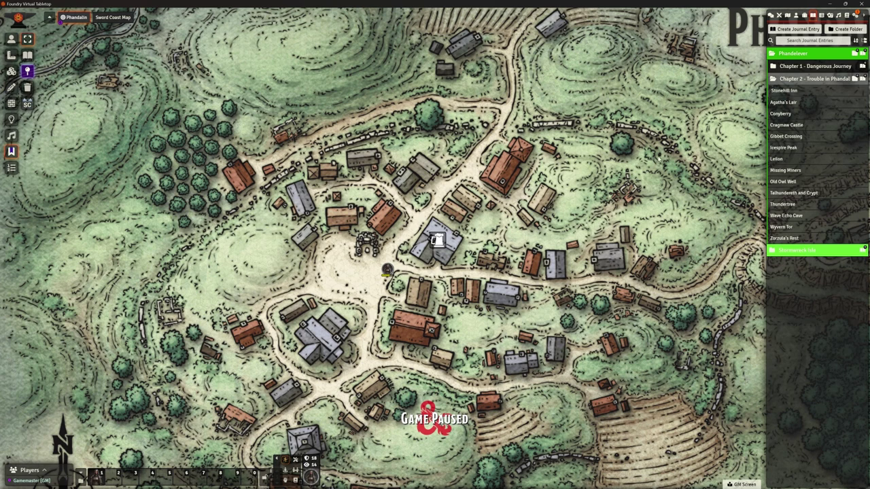
Reopen the Stonehill Inn note from the Phandalin map and view its description, inn map, Prices and DM NOTES pages.
double_click(439, 240)
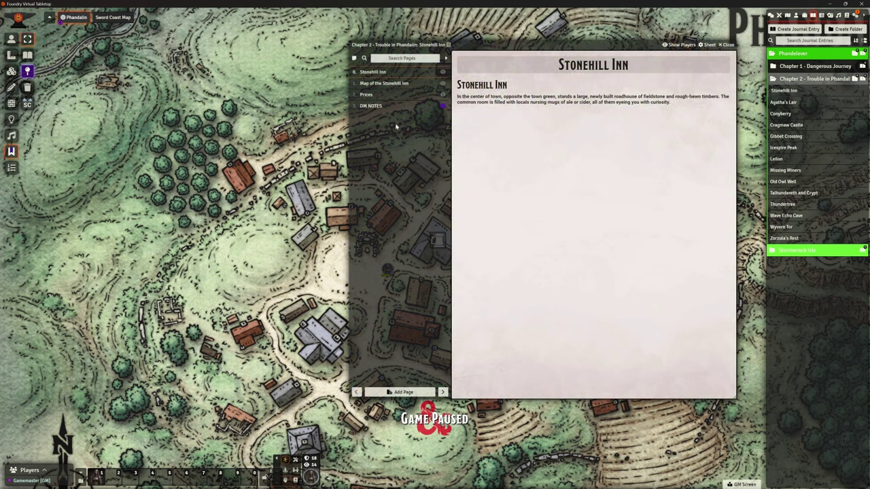
click(374, 106)
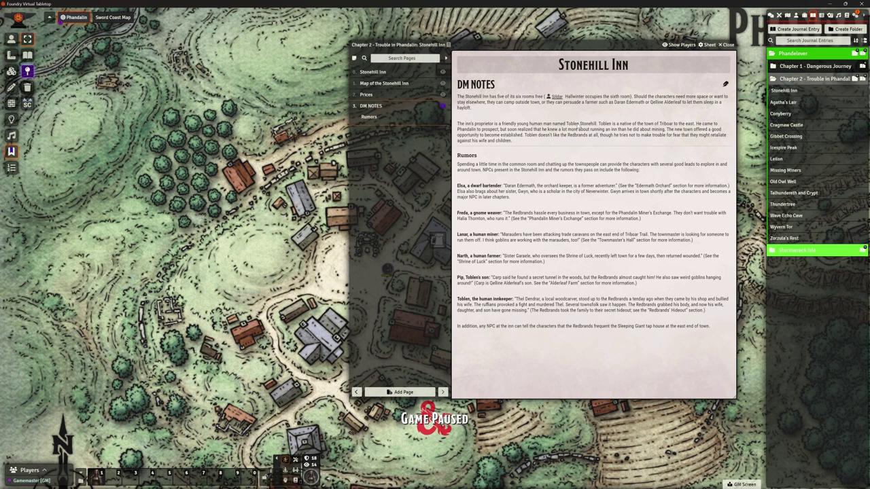
click(373, 72)
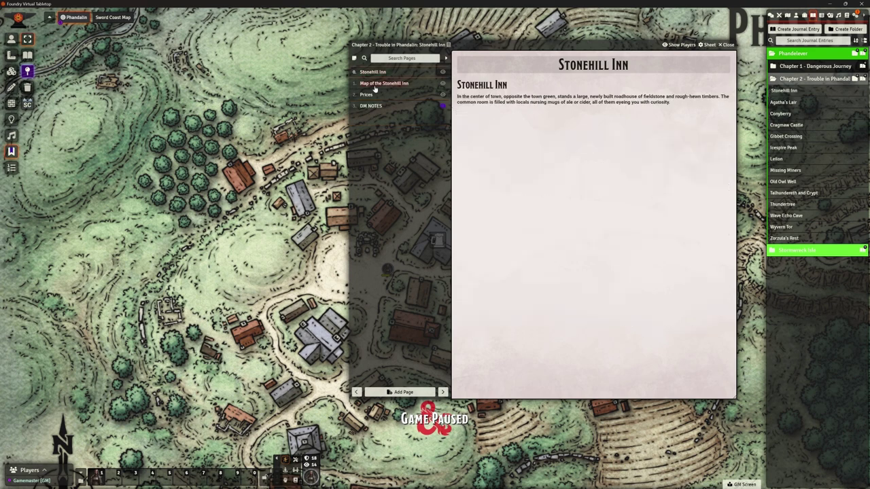
click(367, 83)
click(367, 94)
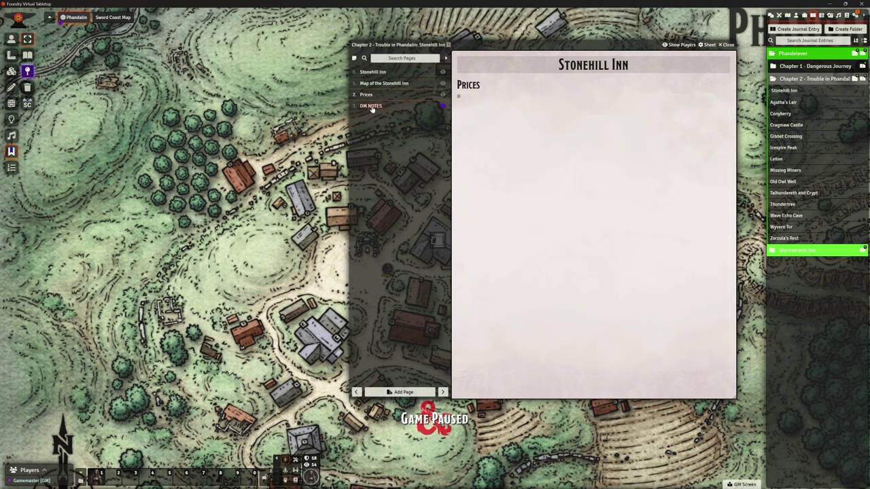
click(370, 106)
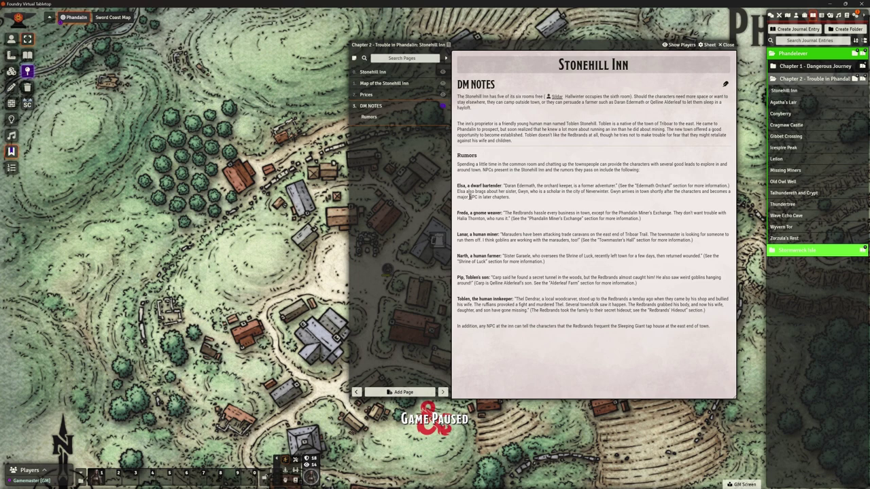
Highlight the rumors of the inn's individual NPCs on the DM NOTES page while reading through them.
drag(458, 187, 604, 187)
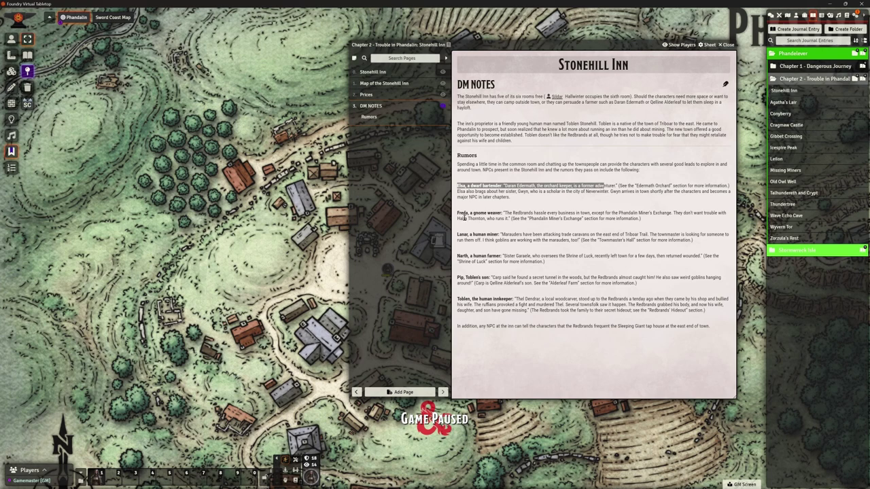
drag(458, 213, 516, 213)
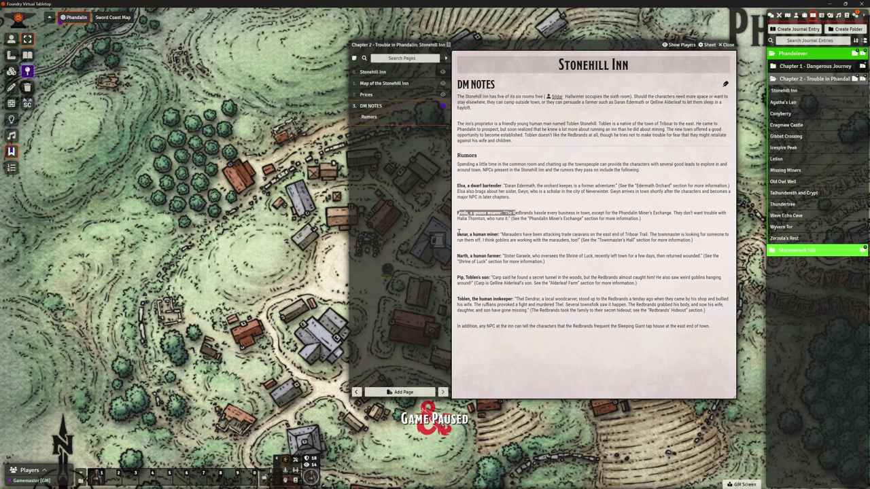
drag(458, 234, 492, 299)
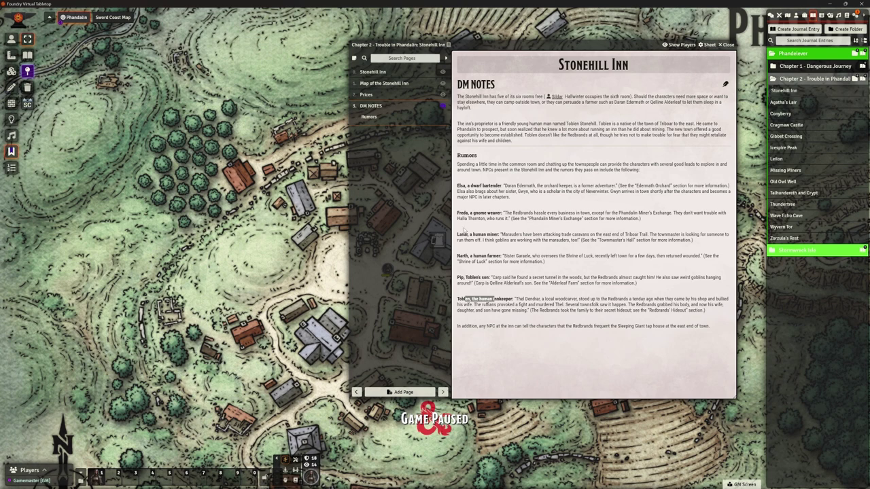
drag(463, 256, 570, 257)
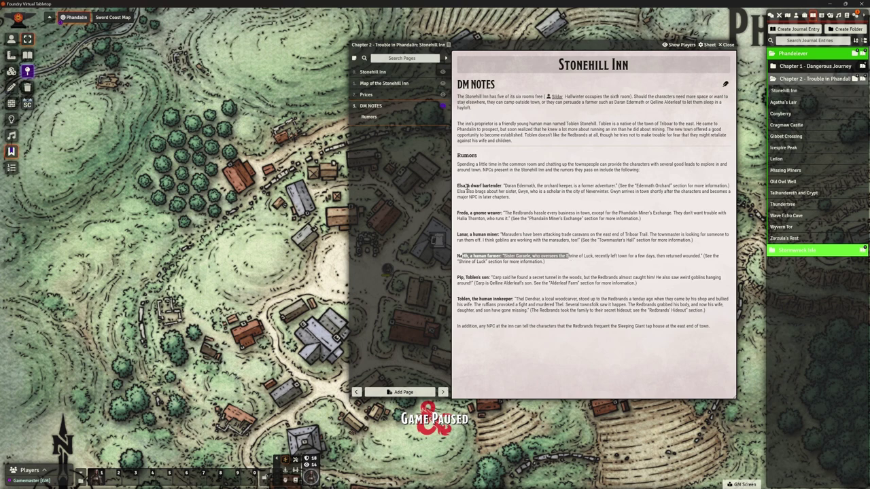
drag(465, 212, 584, 215)
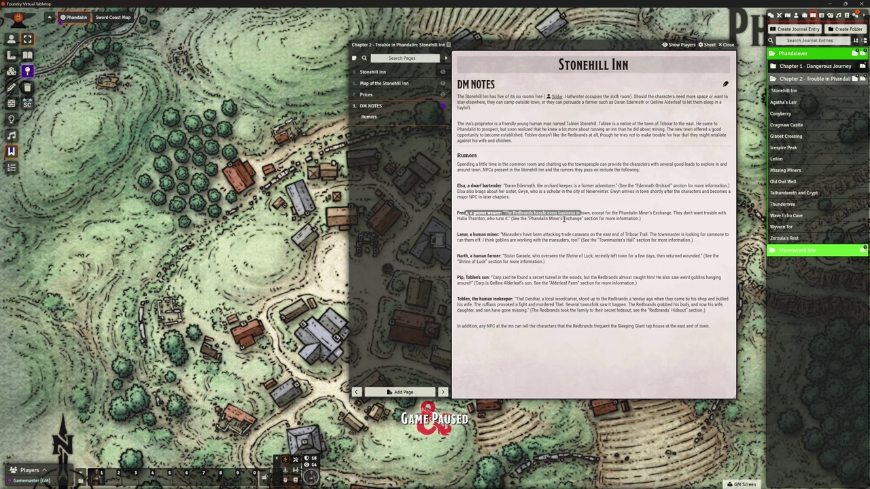
click(494, 217)
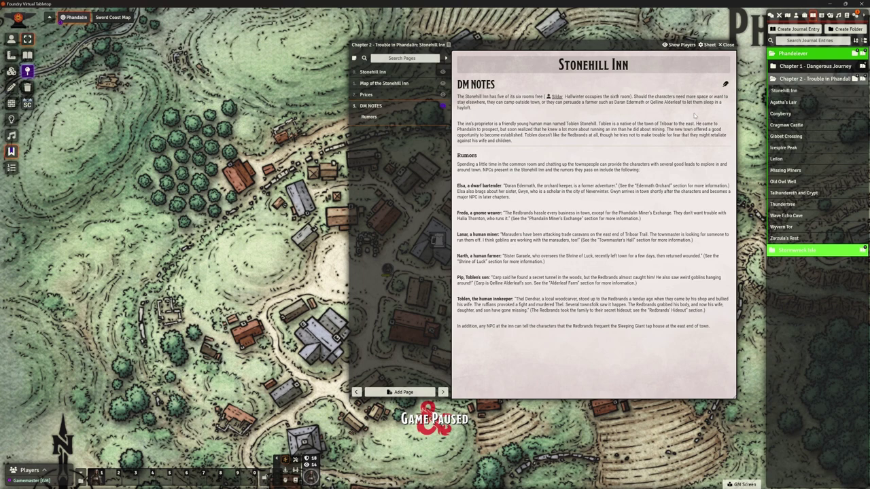
Review the actors in the NPC - Stormwreck and NPC - Phandelver folders, and close the Stonehill Inn journal.
click(796, 15)
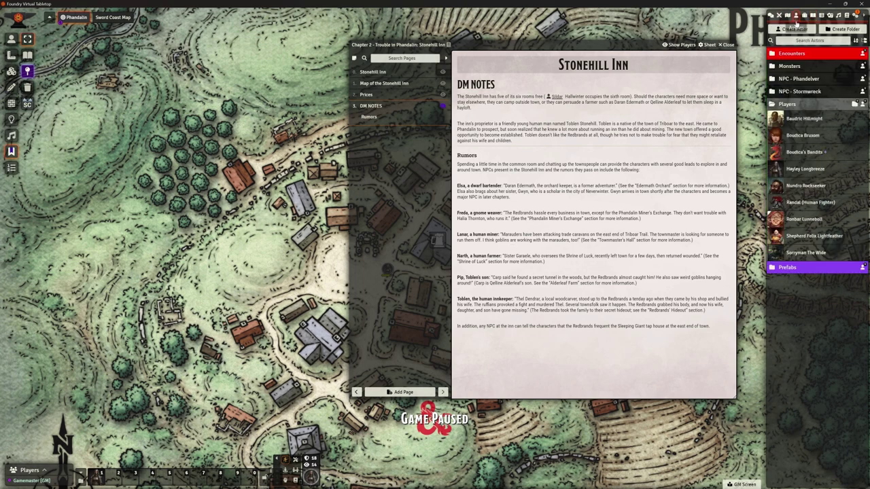
click(791, 106)
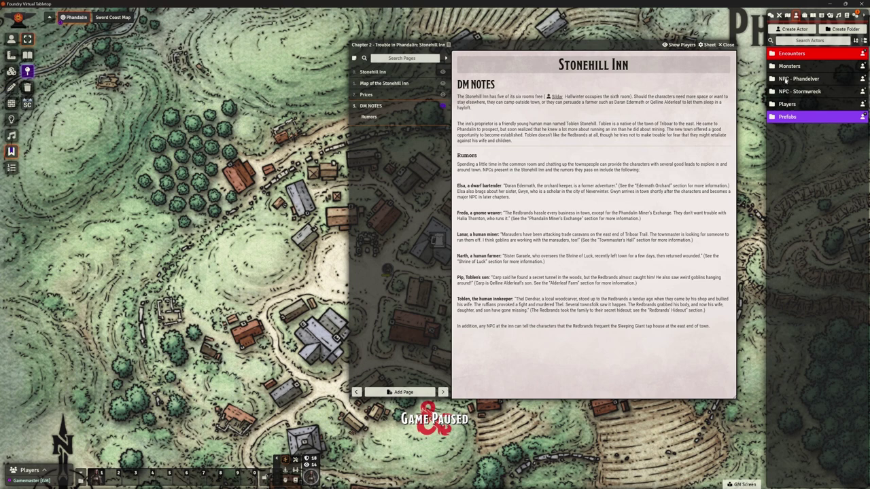
click(795, 91)
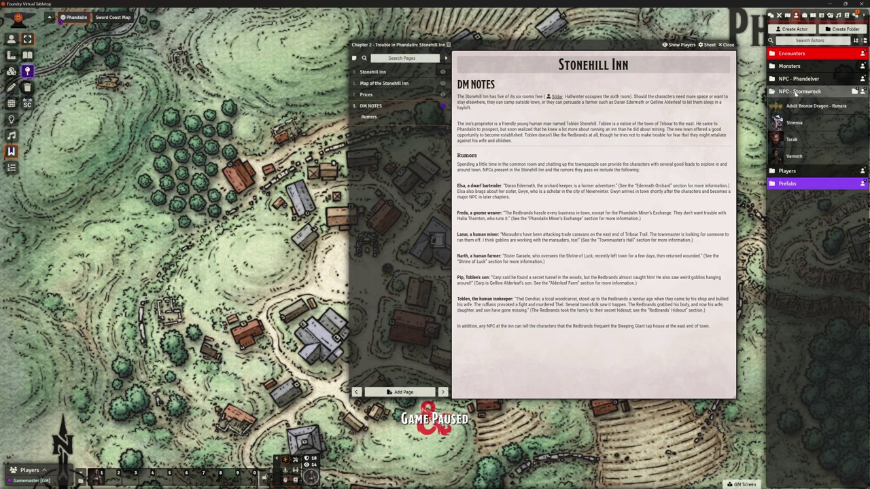
click(796, 92)
click(796, 79)
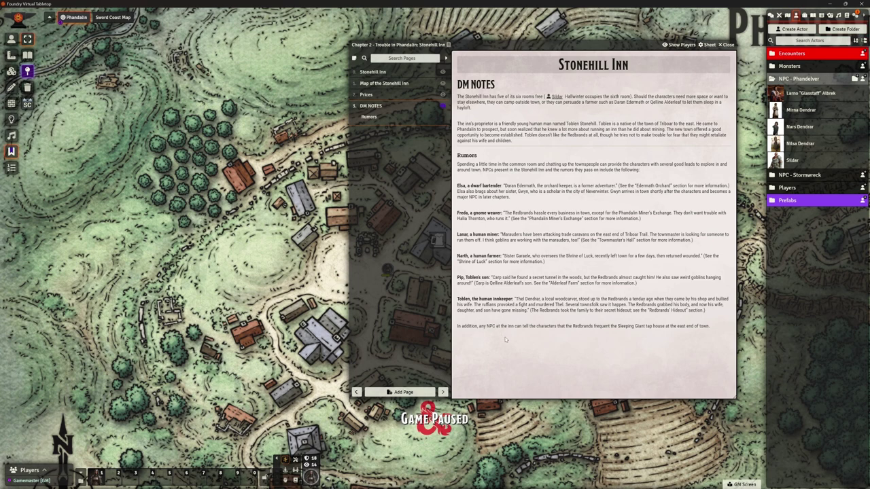
click(724, 45)
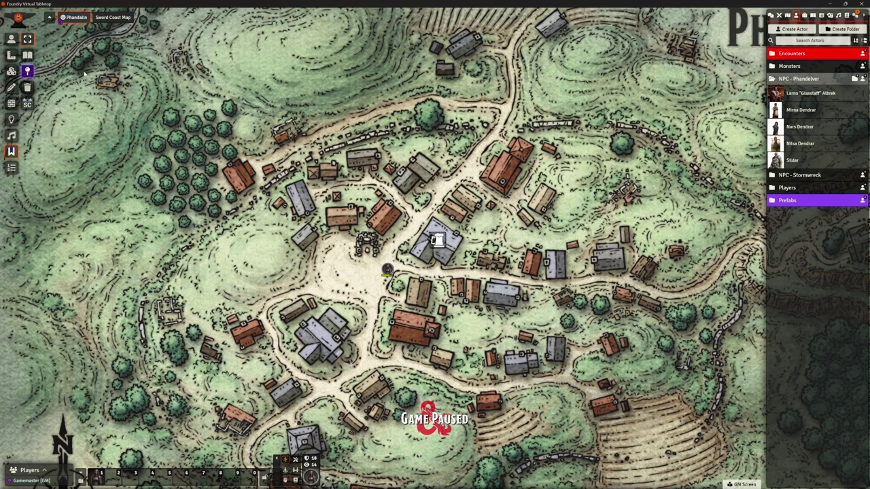
Move the character token to the small grey house beside Phandalin's town square and back onto the square's open ground.
click(11, 39)
drag(386, 270, 307, 237)
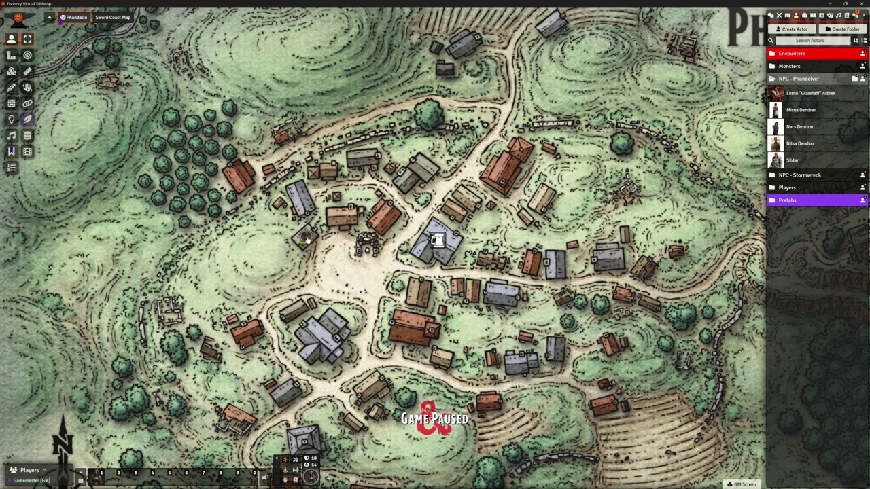
key(ctrl+z)
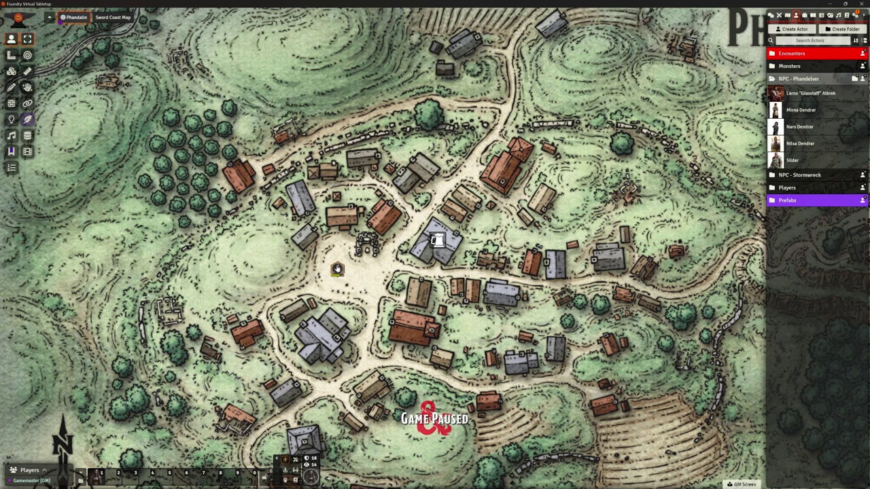
drag(337, 269, 312, 250)
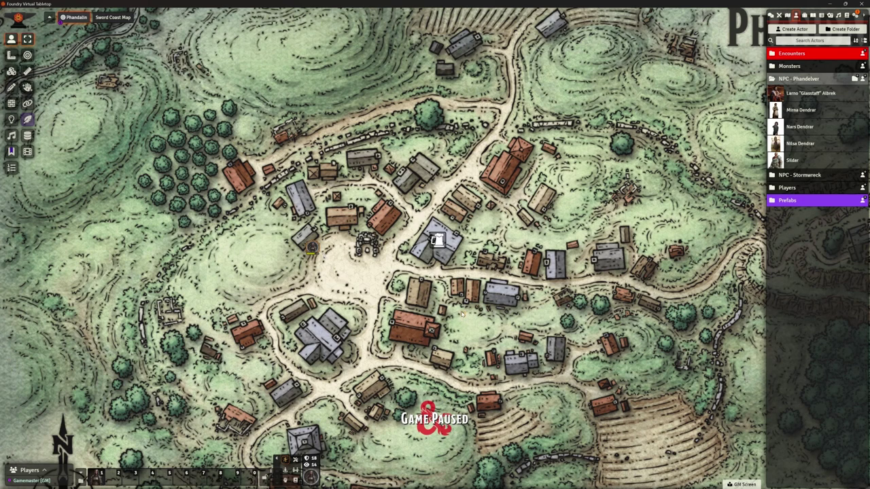
key(Right)
key(Down)
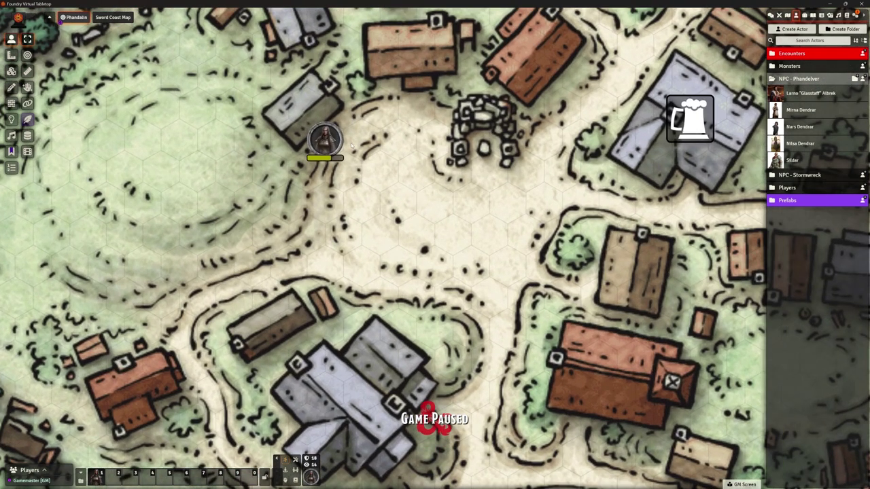
drag(326, 140, 380, 234)
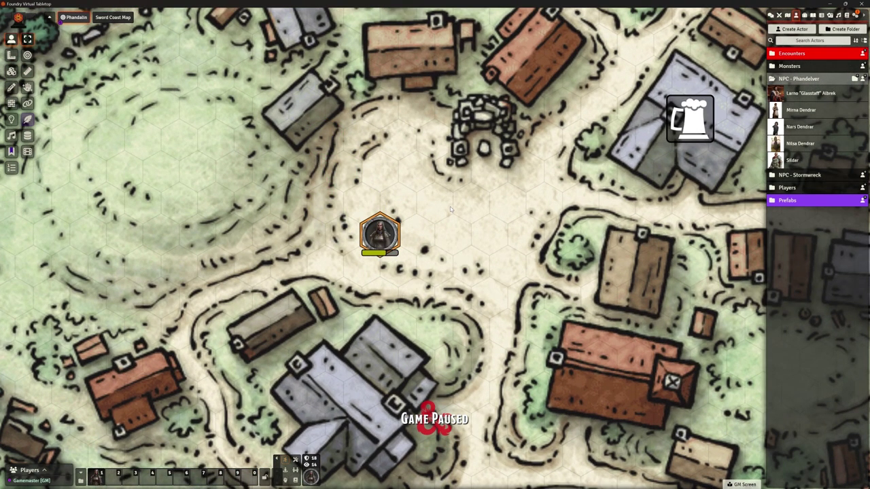
scroll(475, 203, down, 5)
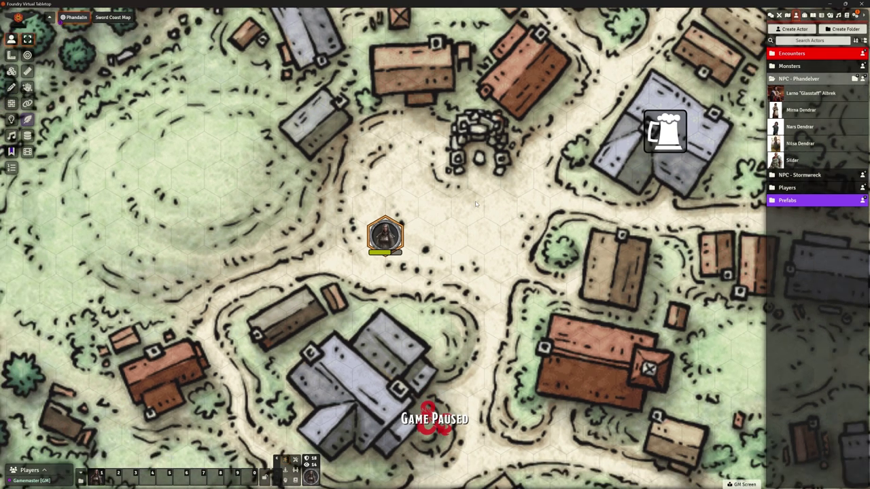
scroll(476, 215, down, 1)
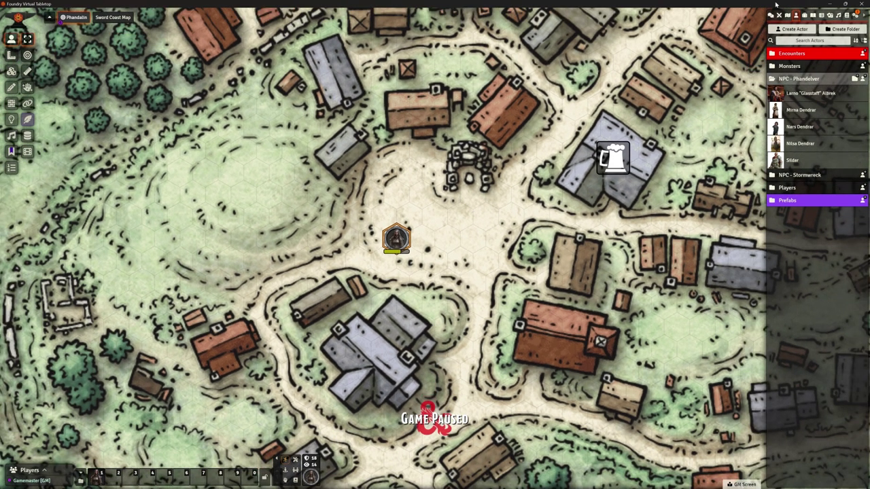
View the Stonehill Inn entry from the journal directory once more and close it.
click(813, 15)
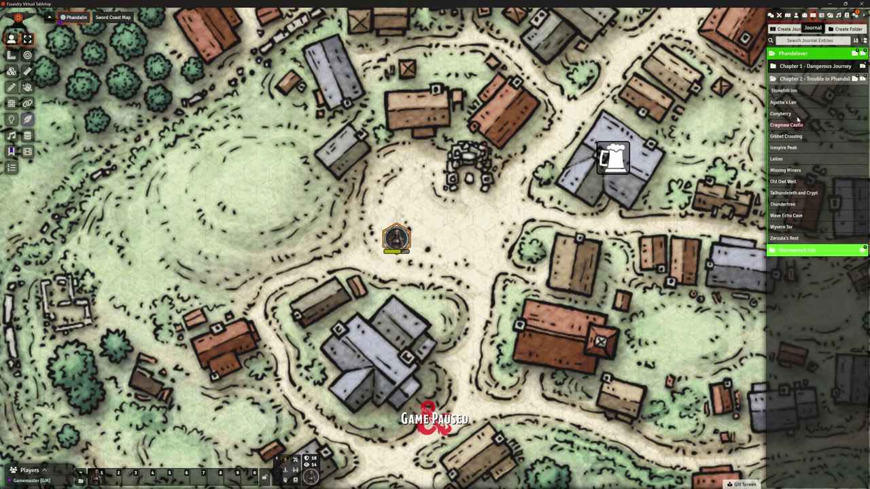
click(783, 91)
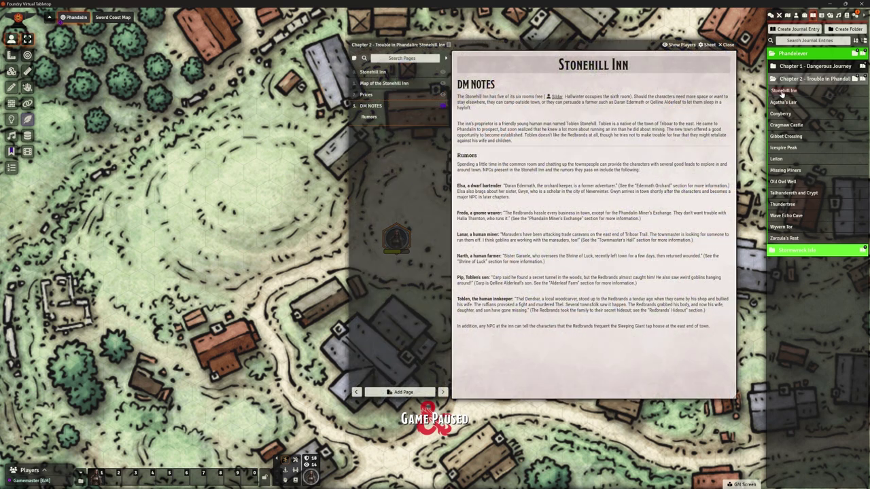
click(727, 45)
Activate the Stonehill Inn scene from the Chapter 2 - Phandalin folder and show its light sources.
click(788, 15)
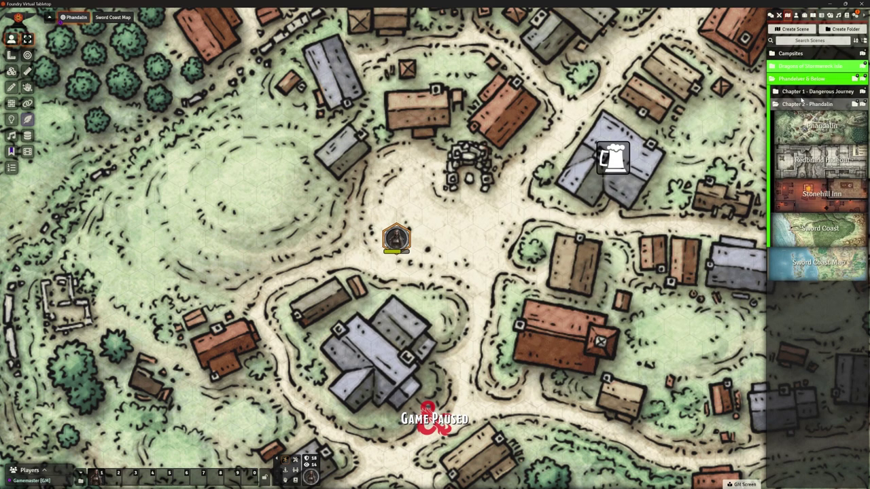
right_click(820, 201)
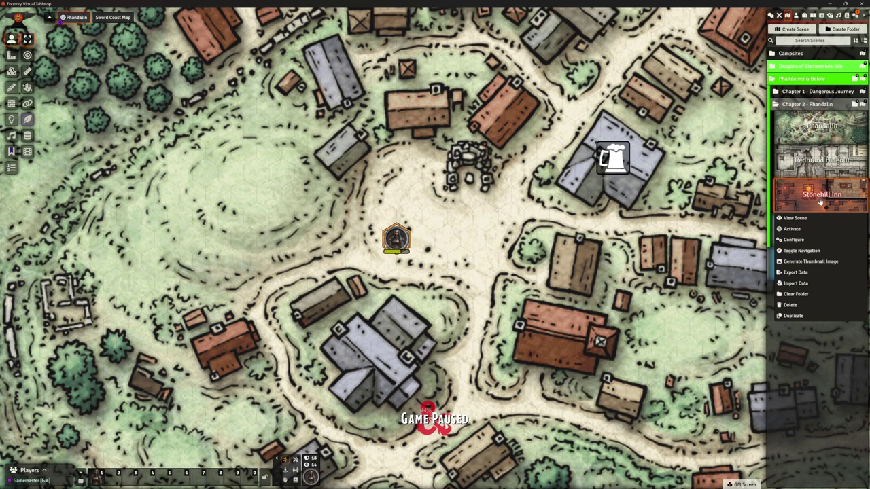
click(792, 229)
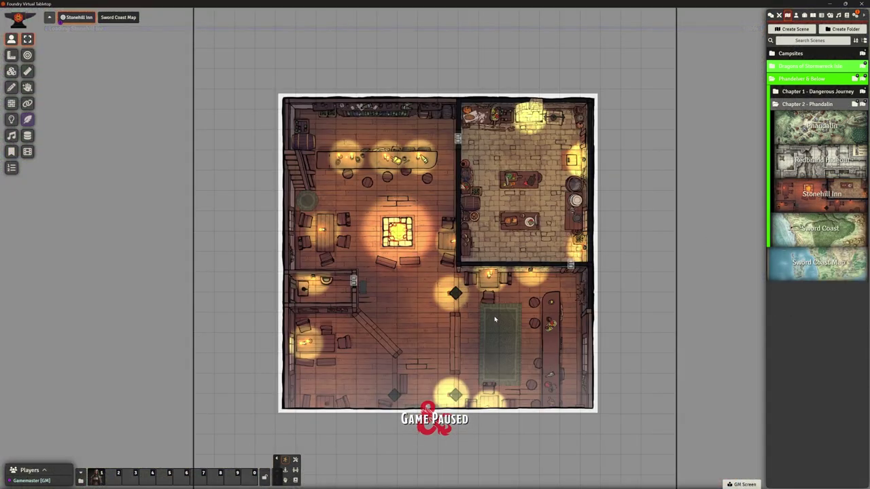
scroll(495, 319, up, 6)
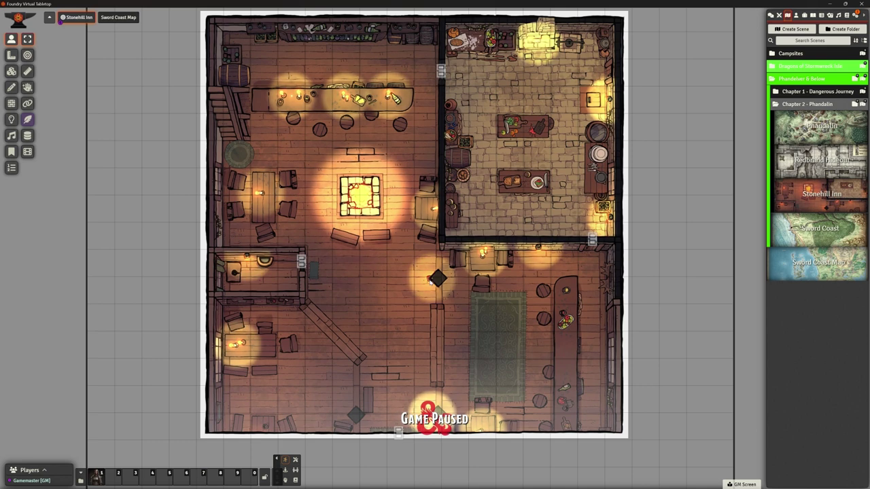
click(10, 119)
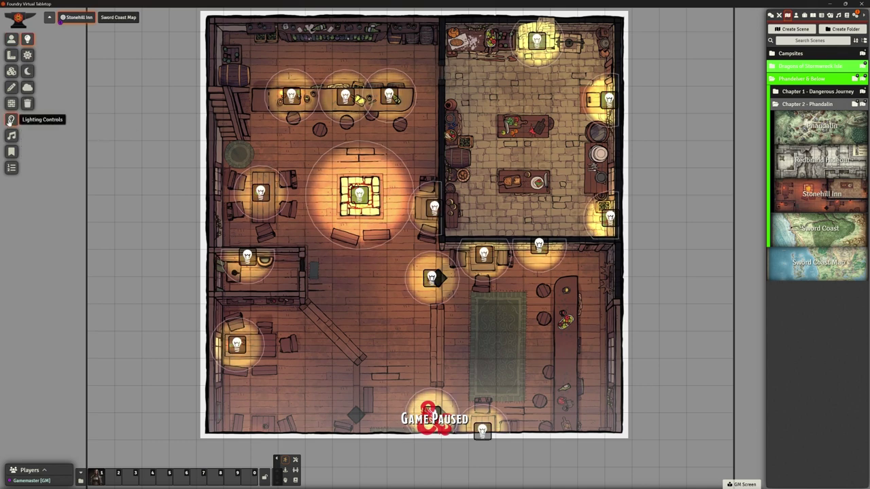
Examine the Stonehill Inn scene's ambient sound sources and its walls, and return to the token controls.
click(11, 136)
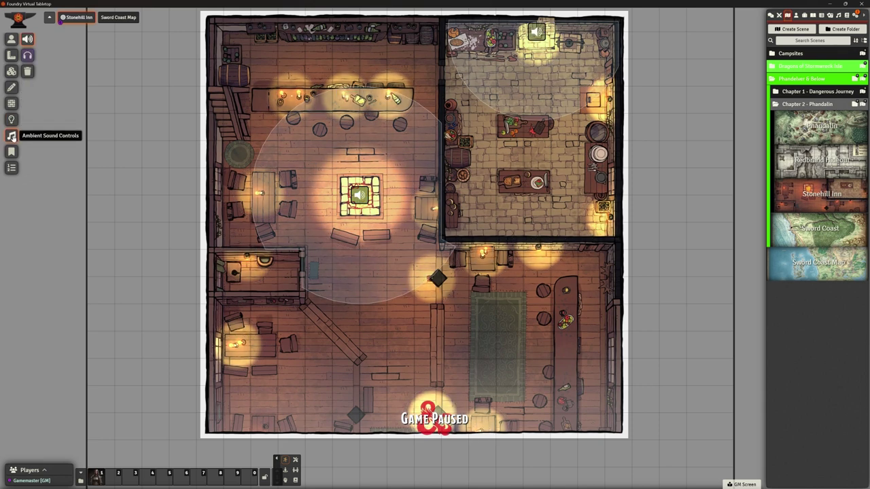
click(11, 103)
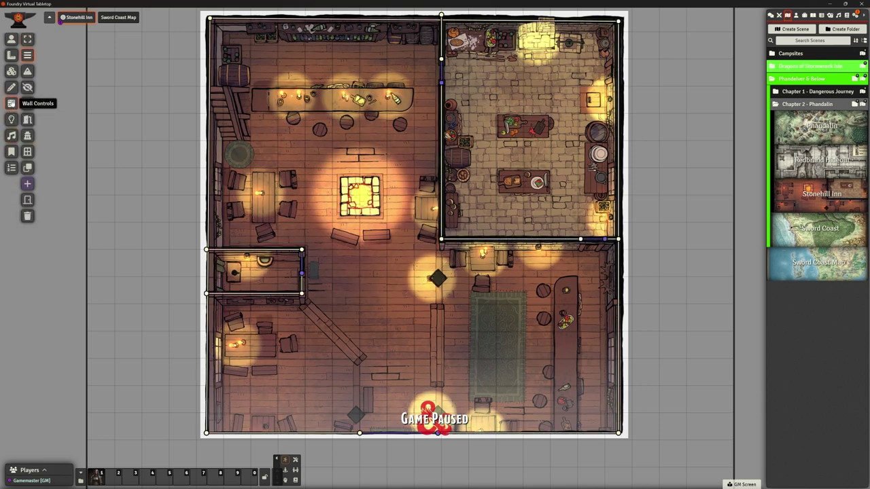
click(11, 38)
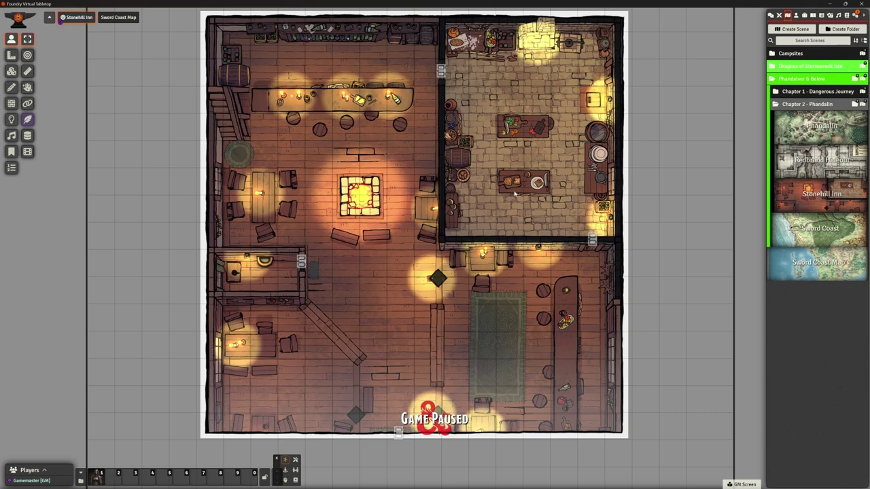
Activate the Phandalin scene from the Chapter 2 - Phandalin folder.
click(810, 104)
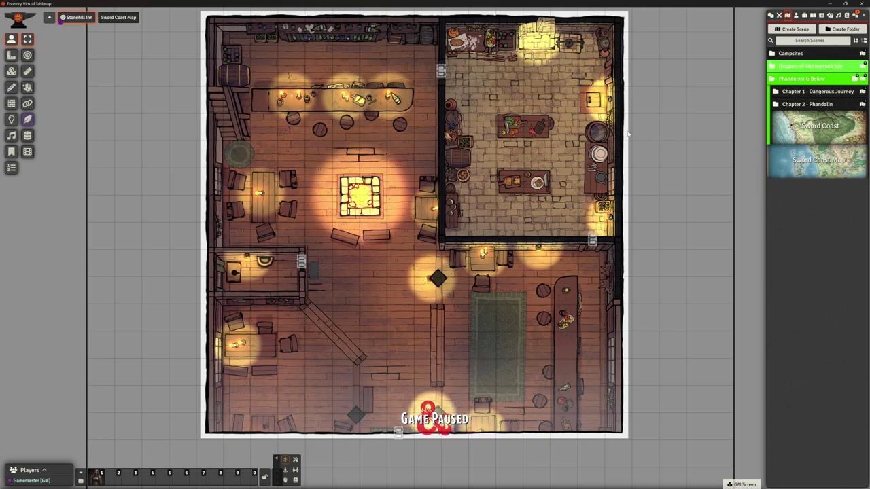
click(809, 103)
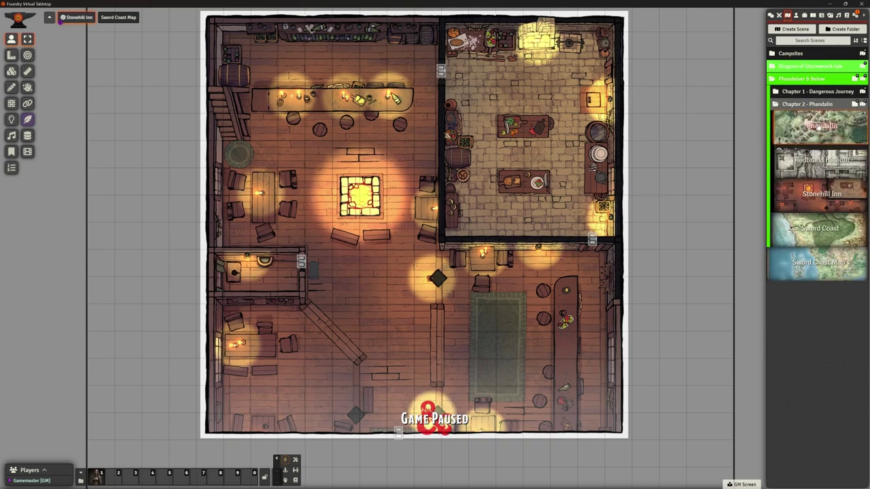
right_click(820, 137)
click(798, 163)
scroll(500, 214, down, 10)
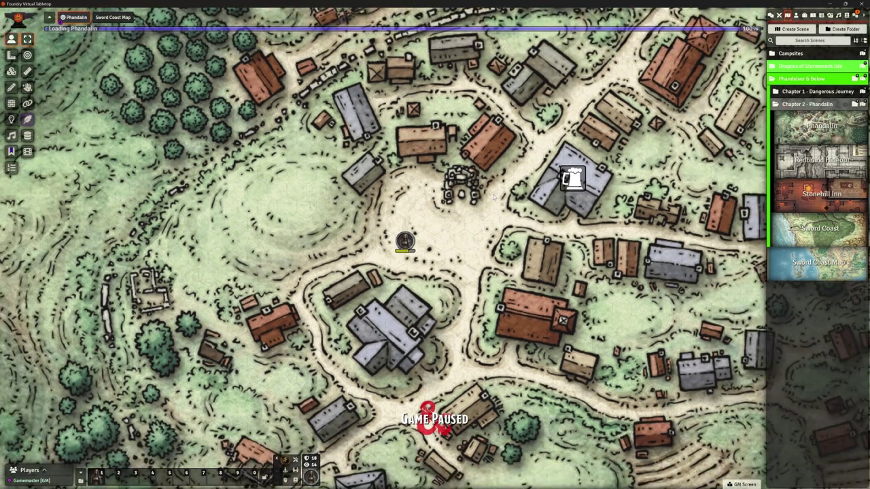